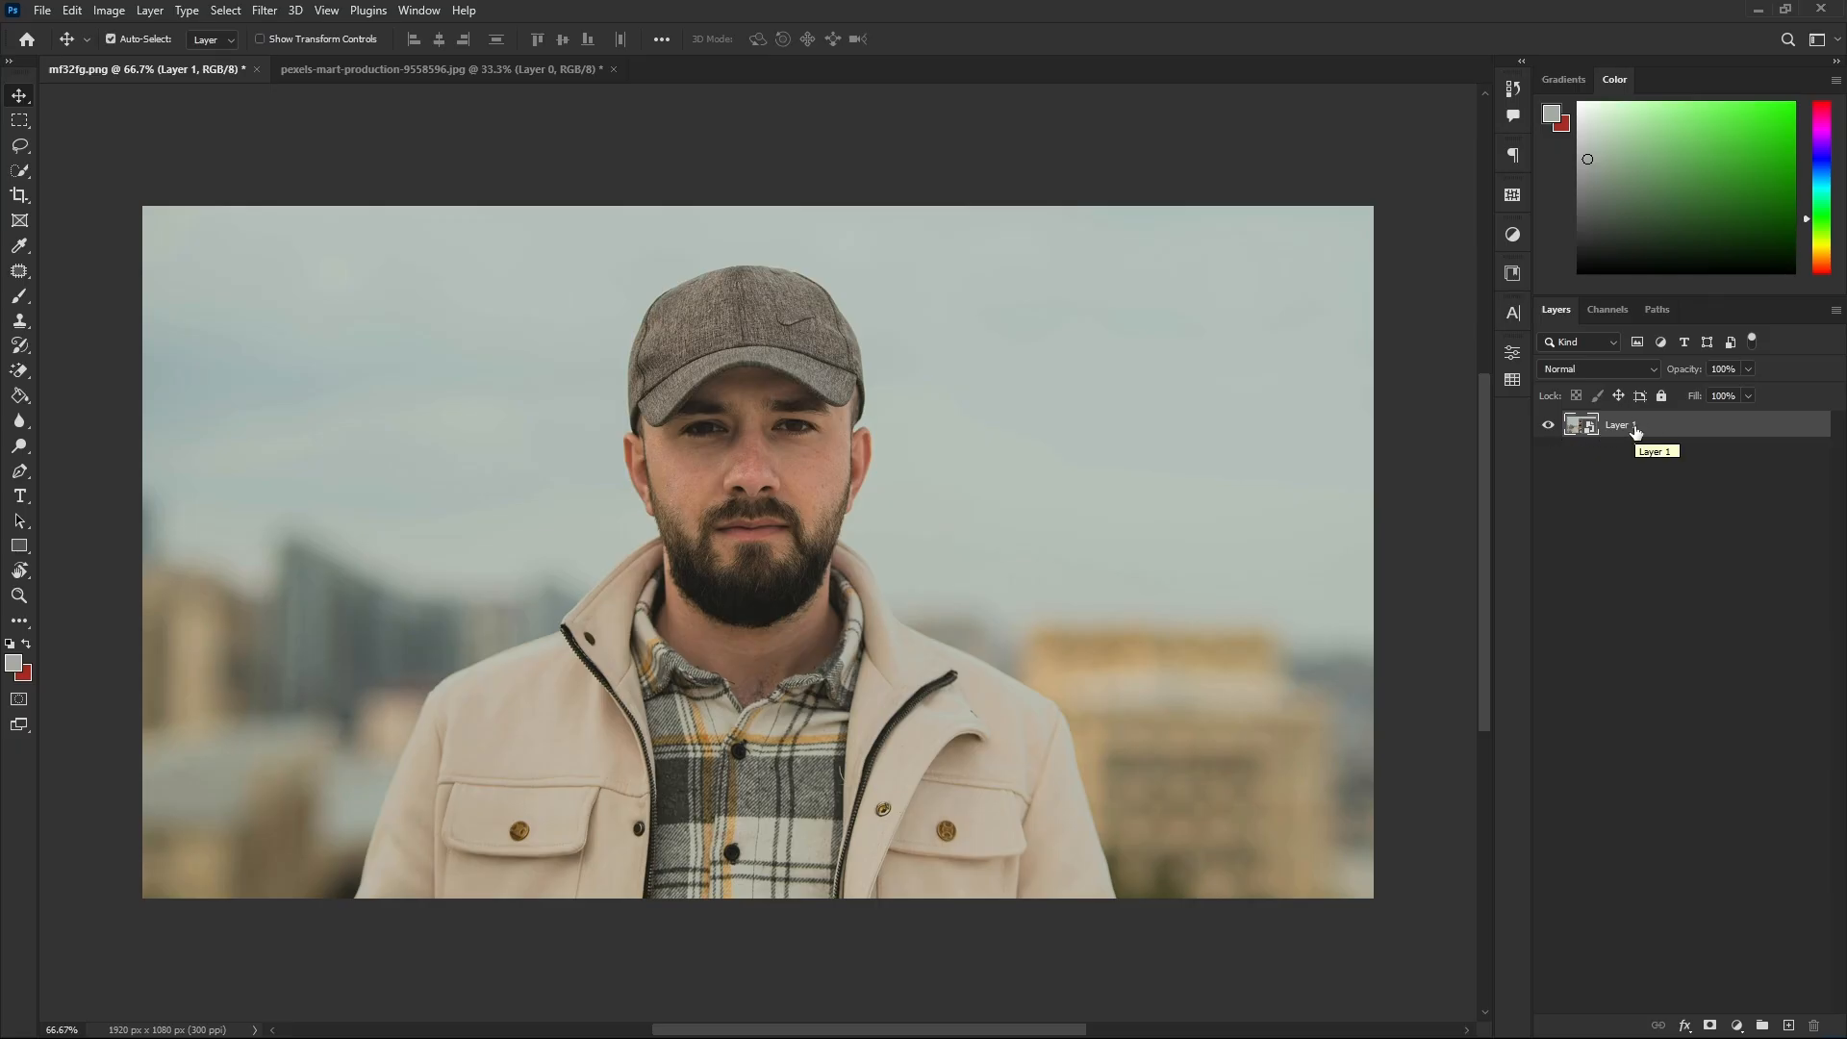
- Rasterize Layer 1 and switch to the standard Eraser Tool
right_click(1625, 427)
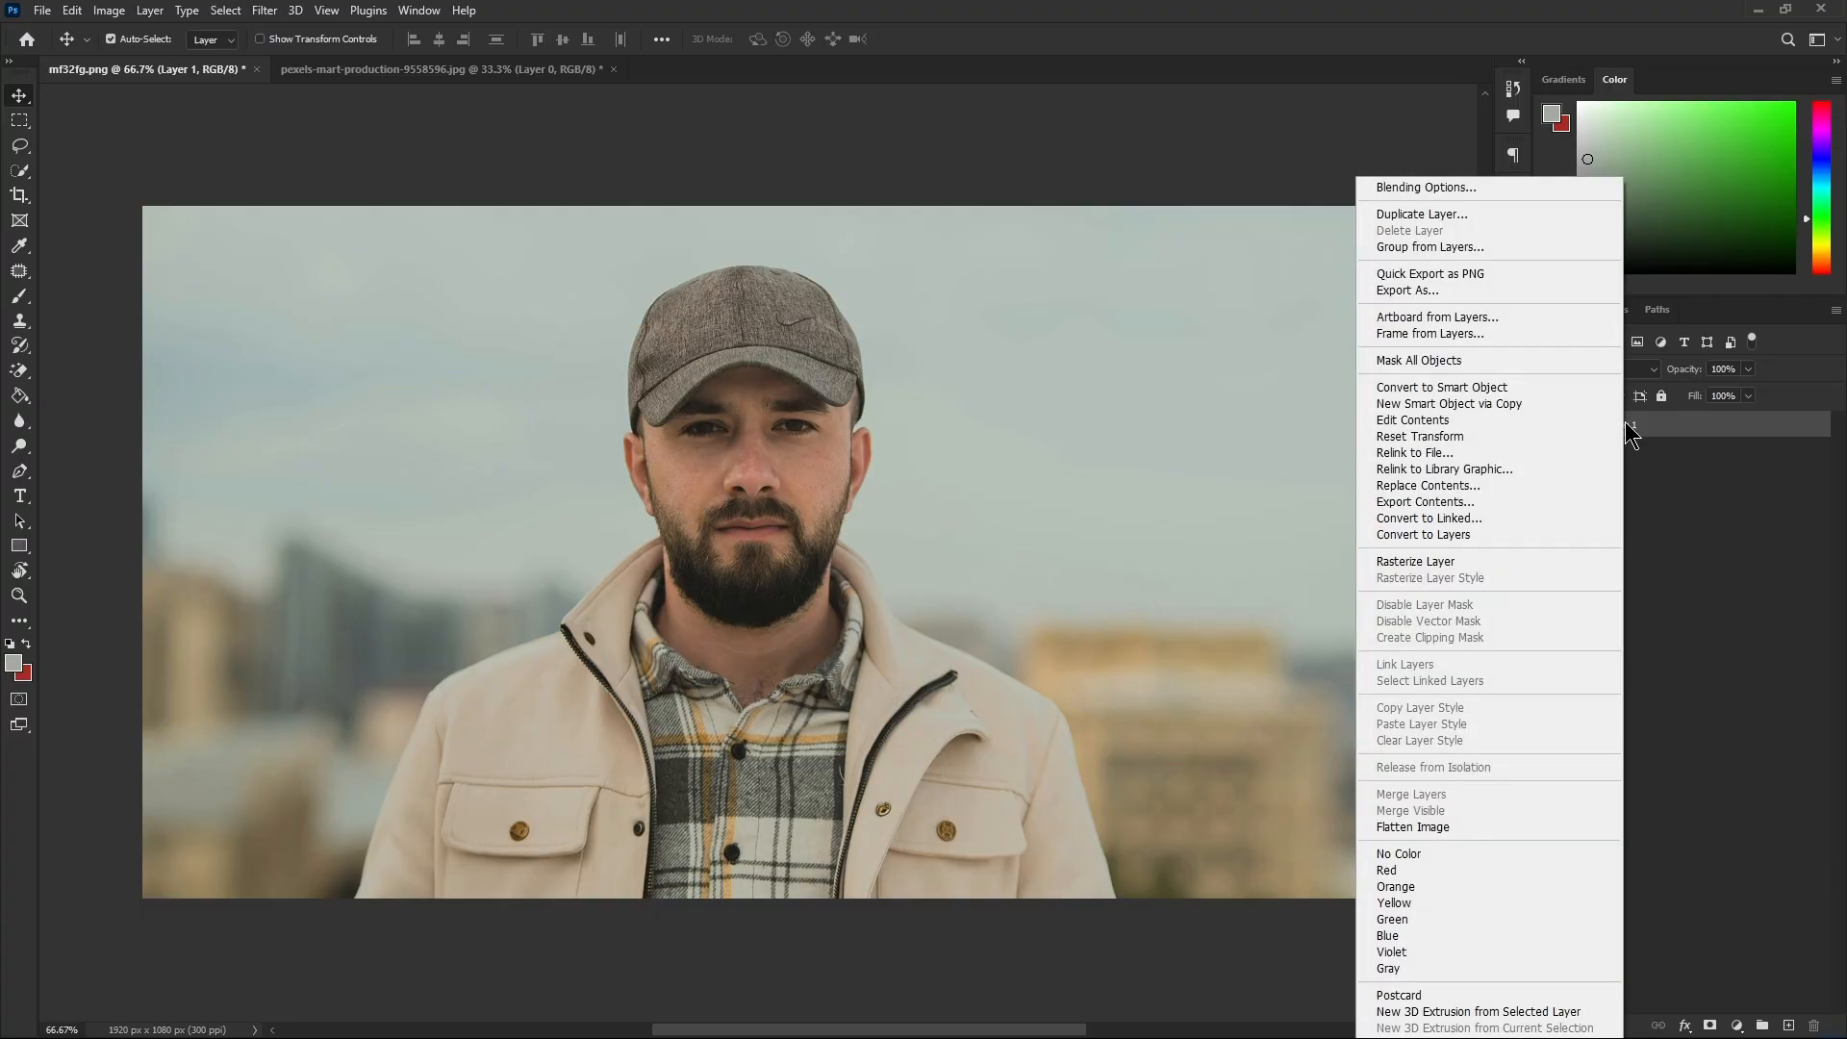
click(1474, 564)
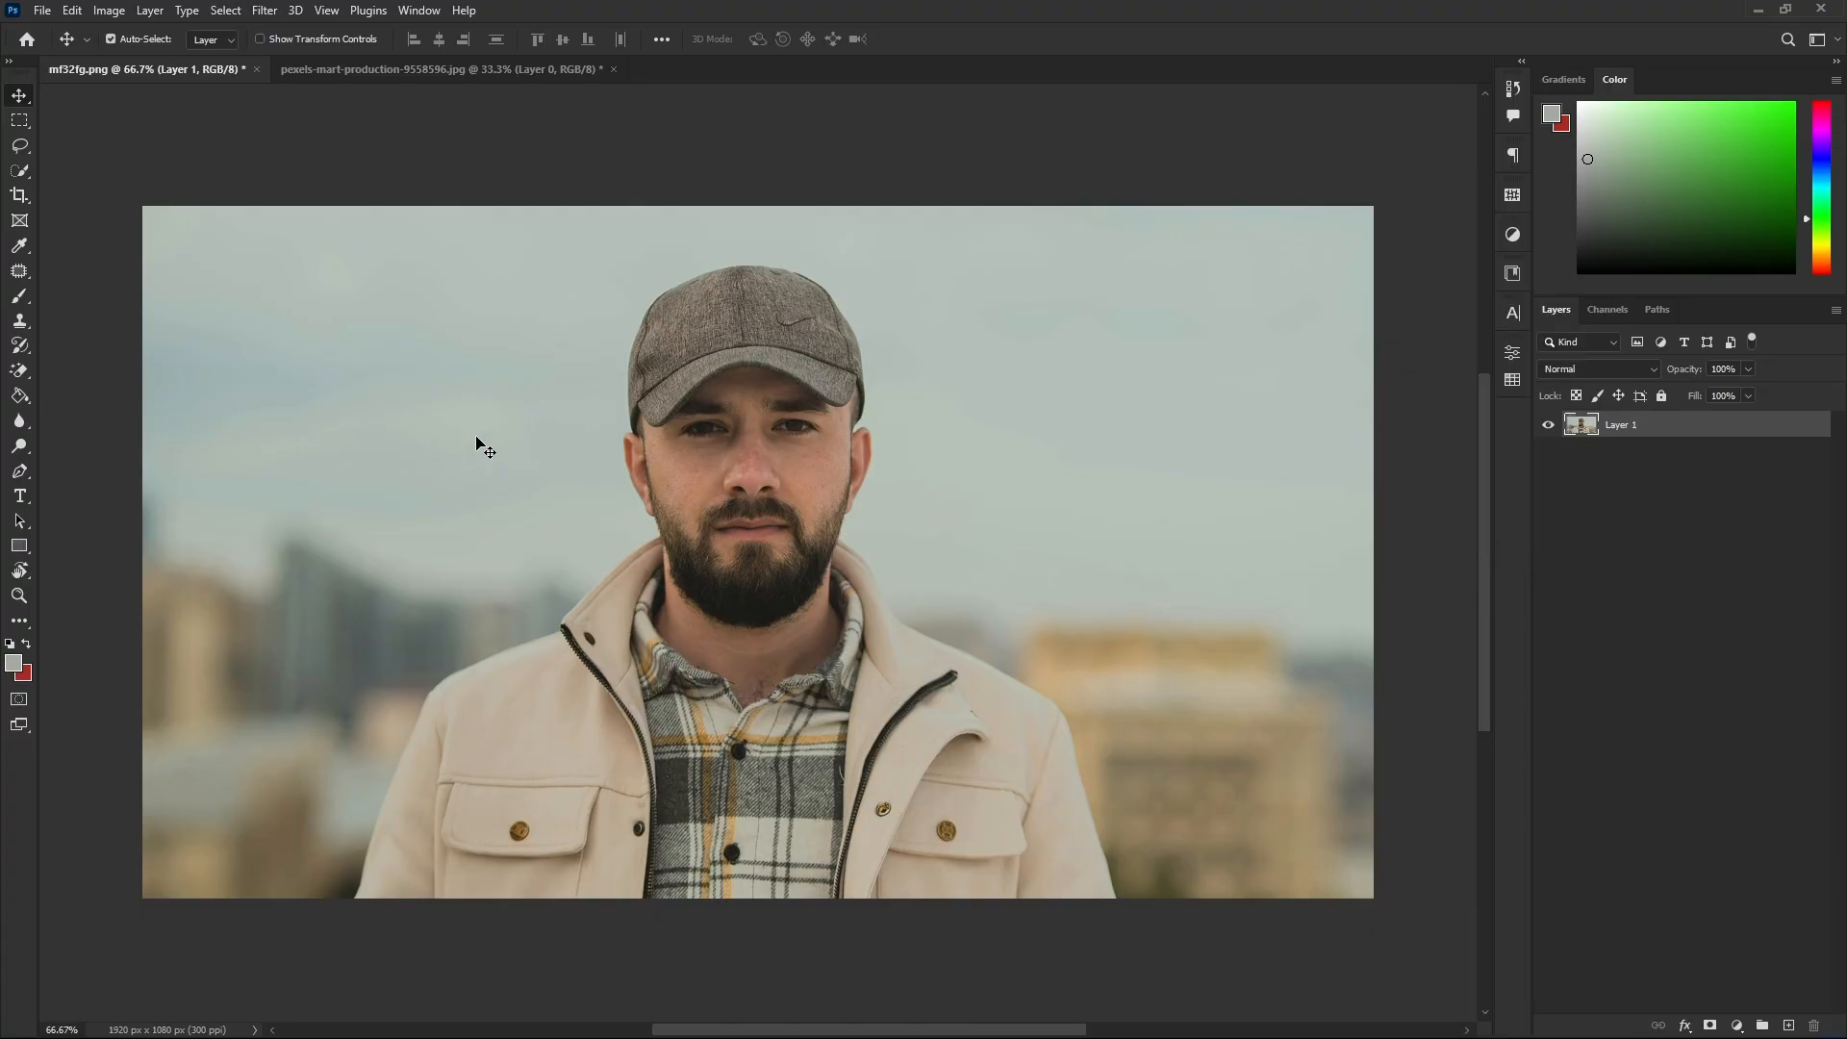
click(20, 373)
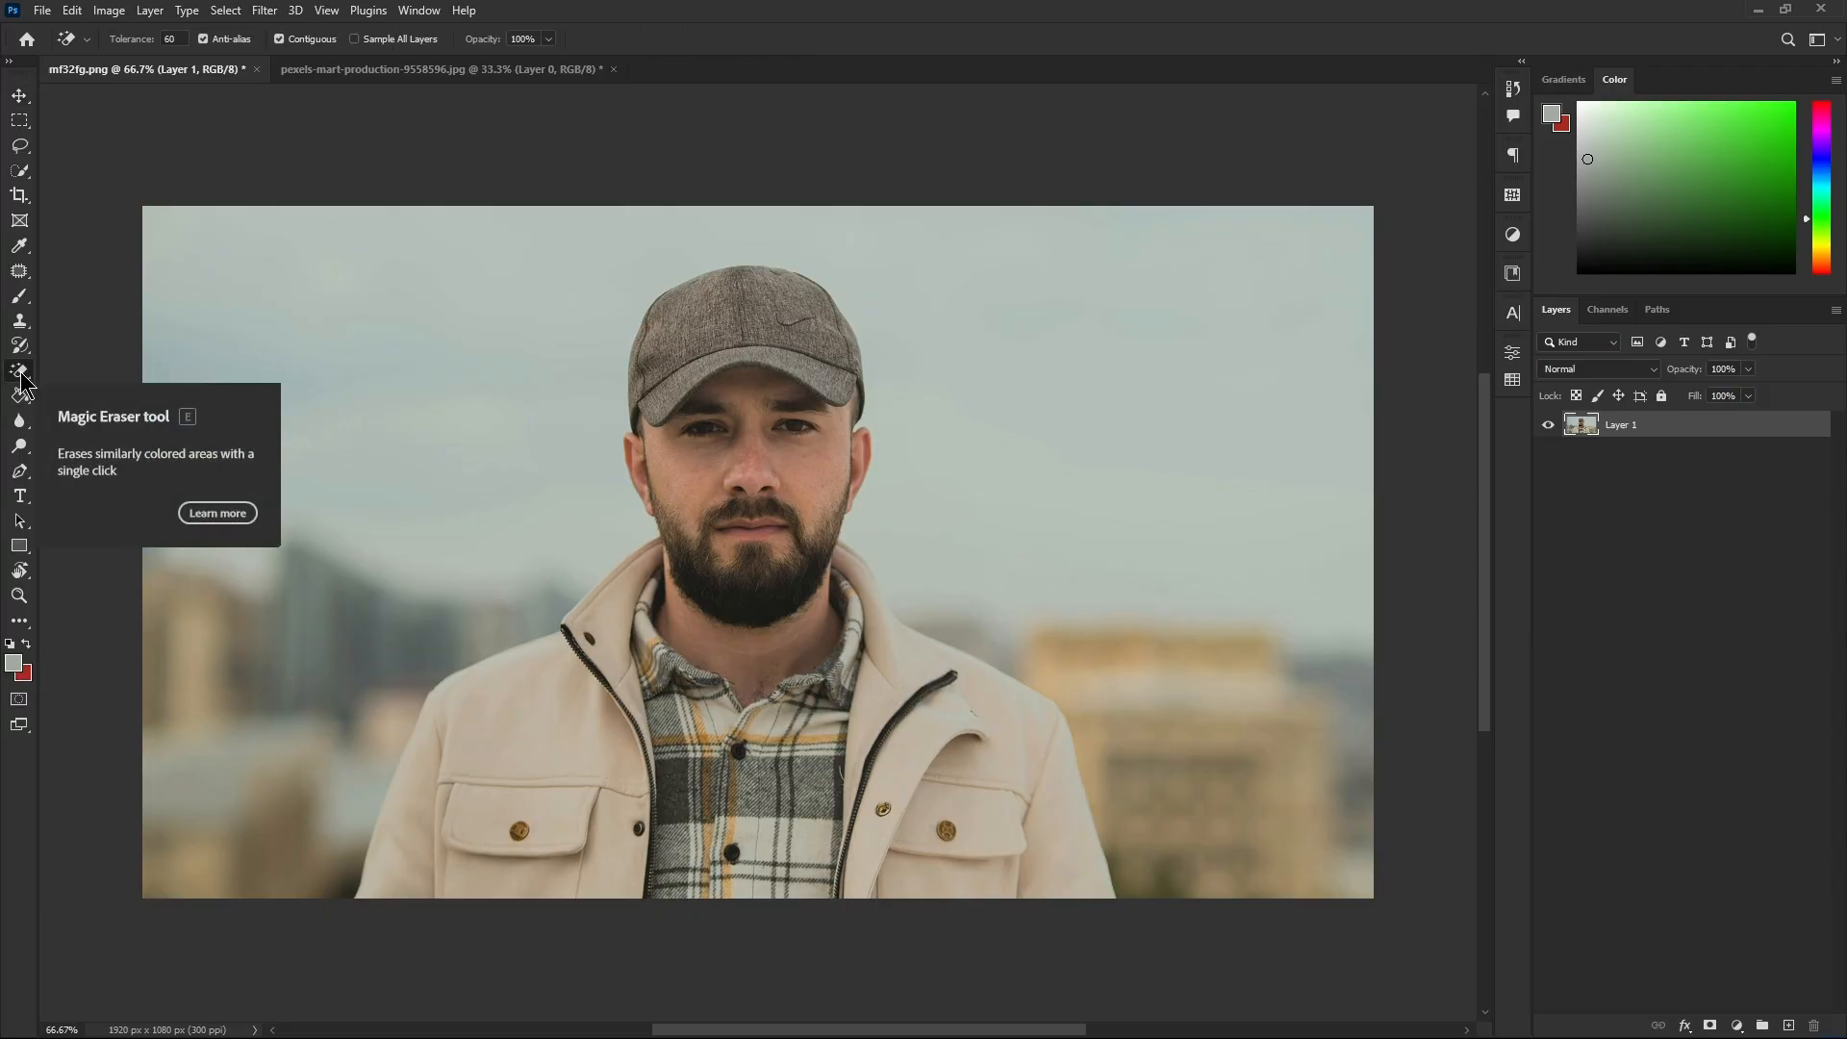
right_click(20, 375)
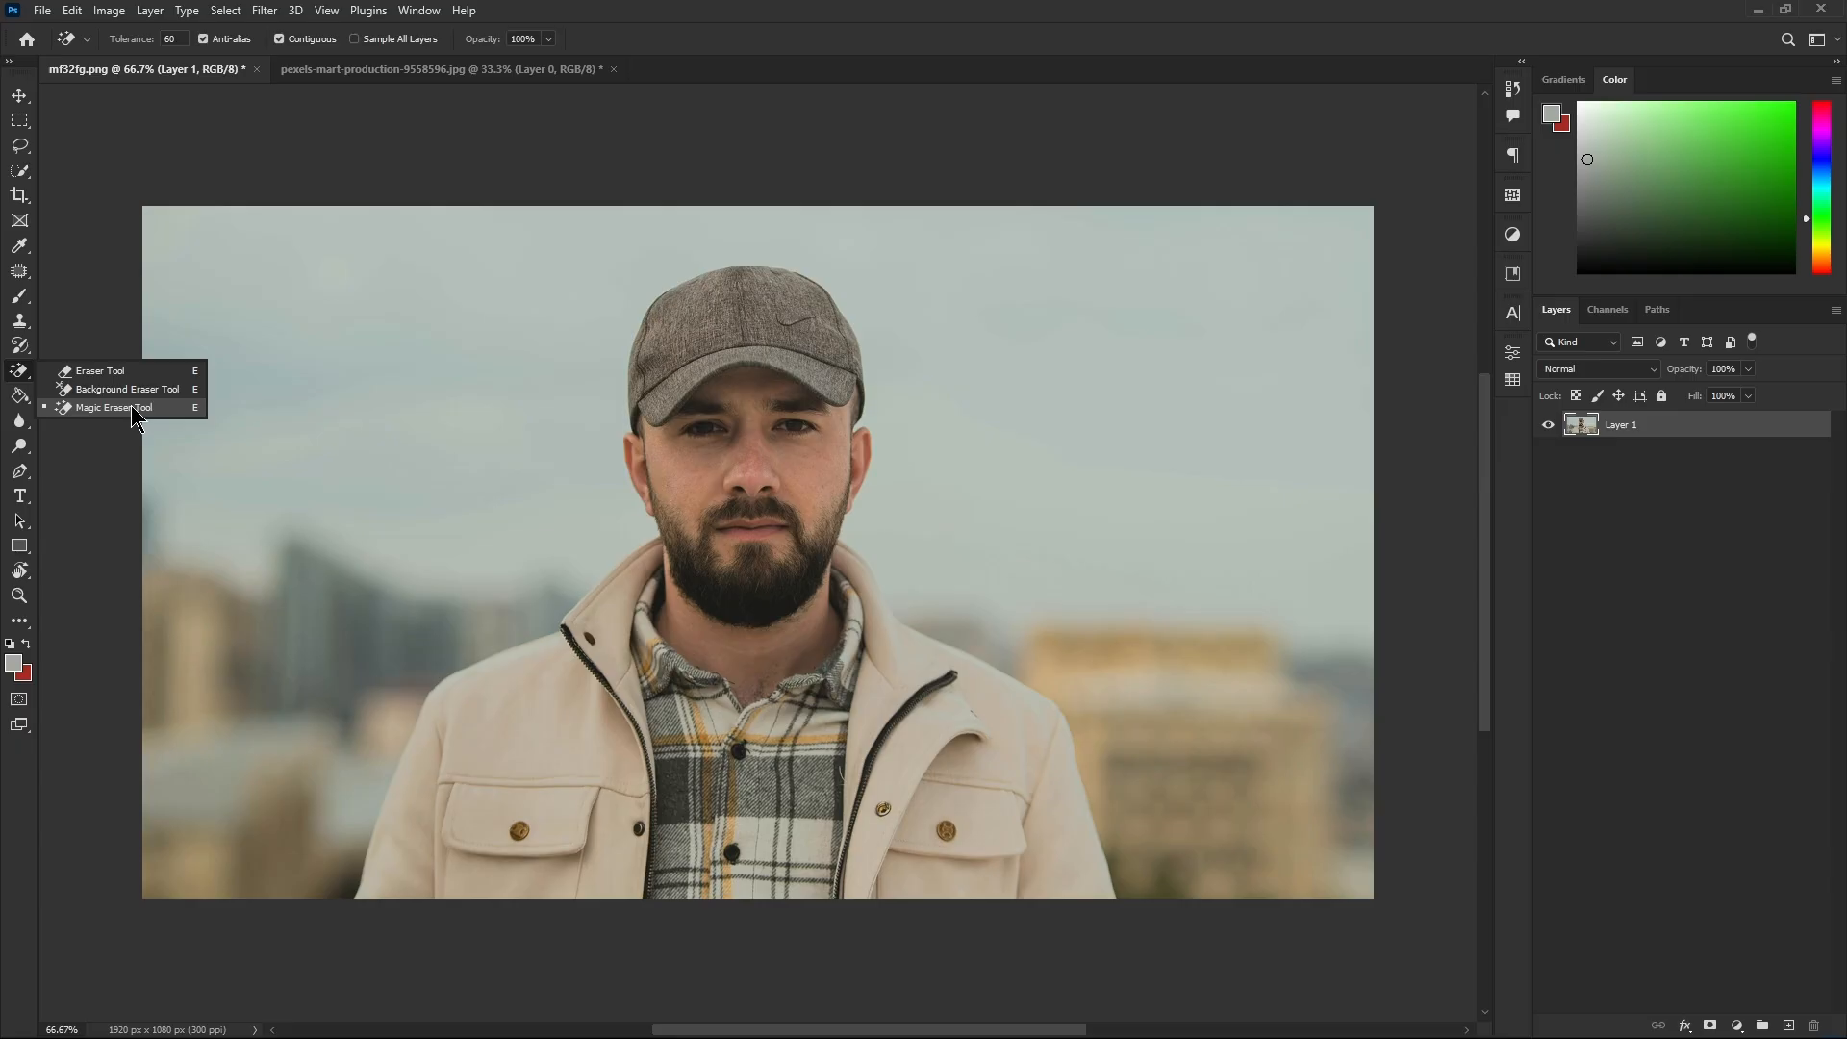
click(169, 372)
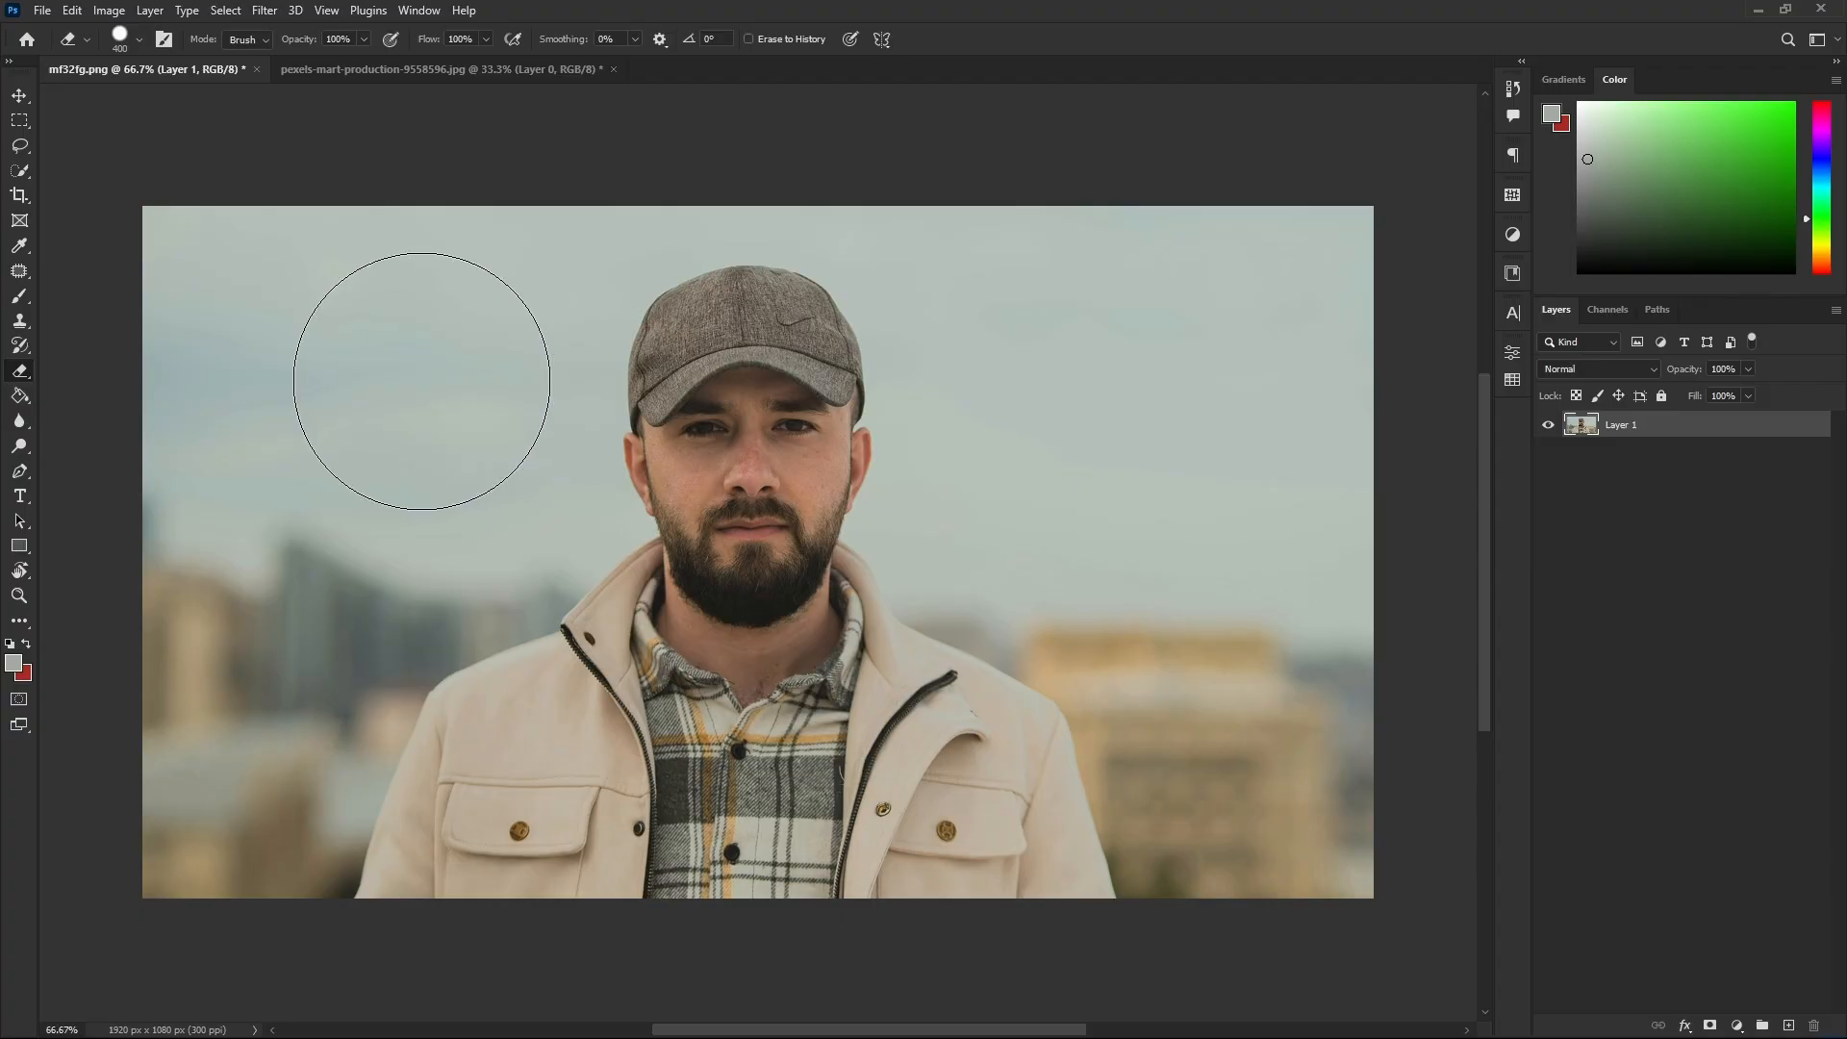
- Set the eraser brush to 146 px with 10% hardness and erase a soft patch of sky to the right of the man
click(140, 40)
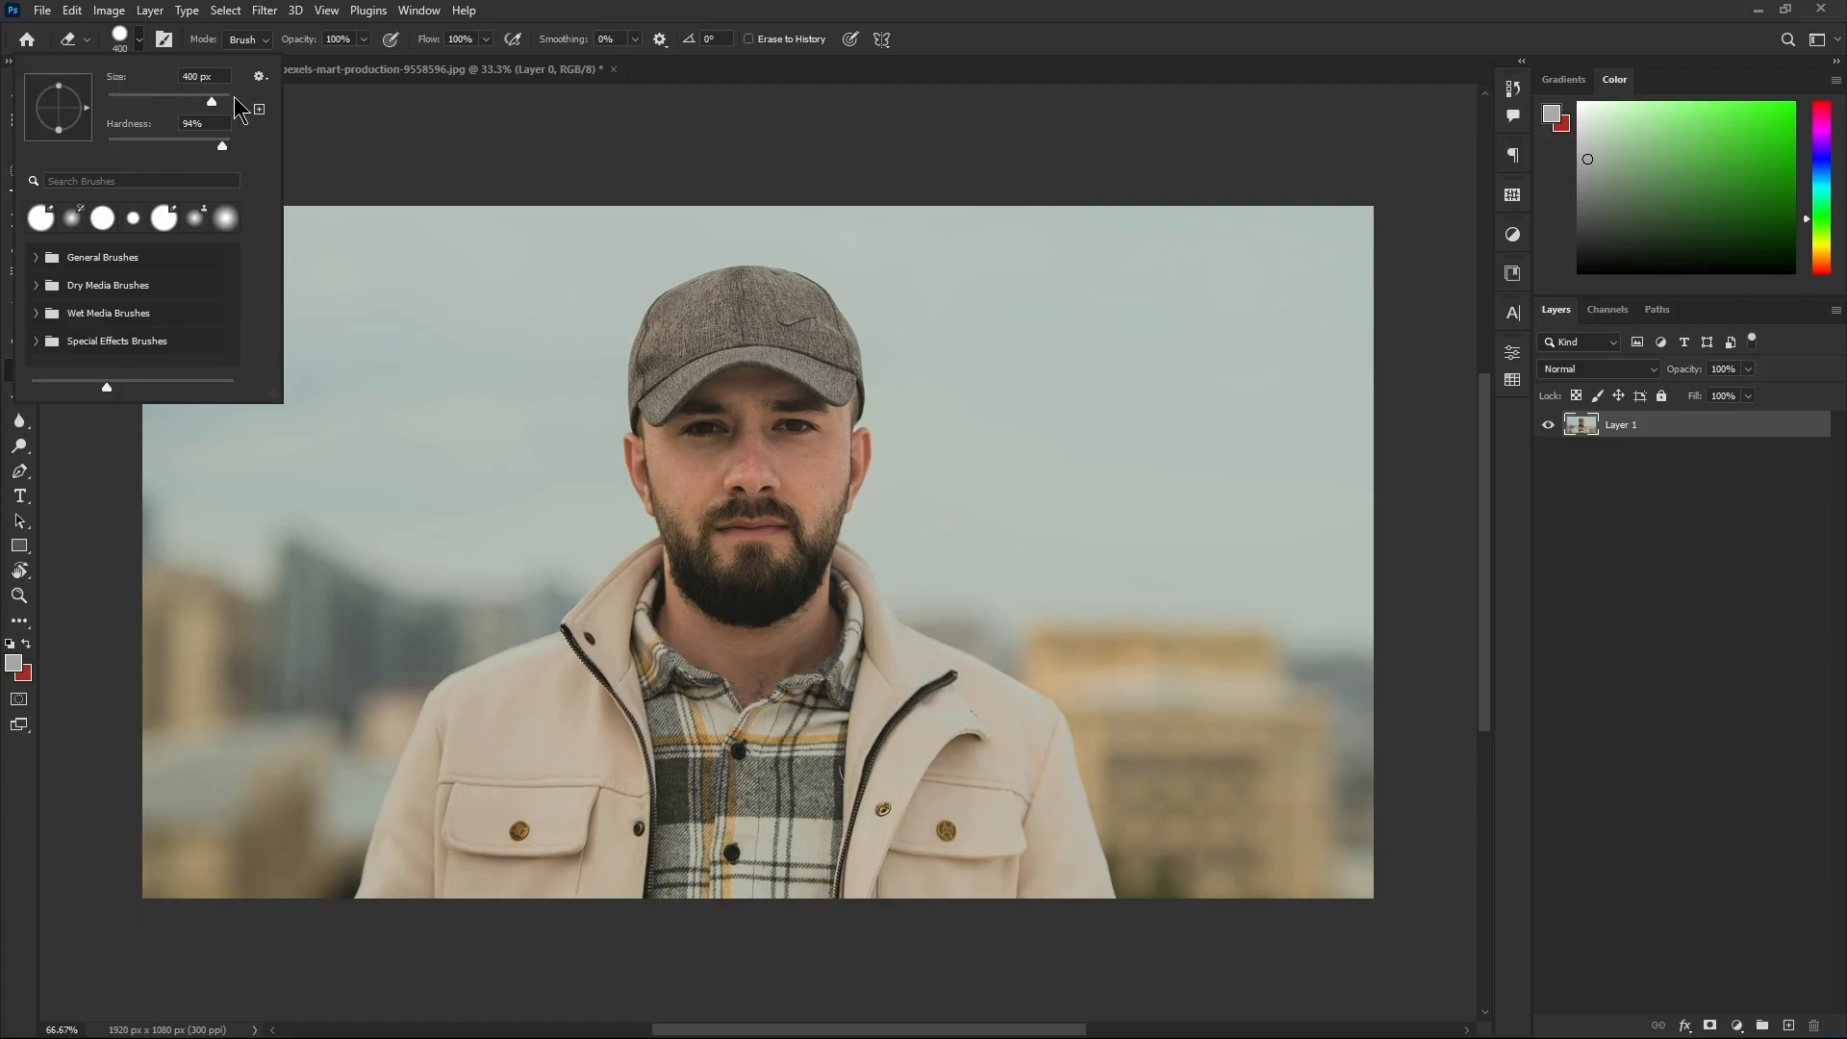
mouse_move(210, 96)
mouse_down()
mouse_move(170, 101)
mouse_move(165, 146)
mouse_move(142, 148)
mouse_move(160, 148)
mouse_up()
click(183, 100)
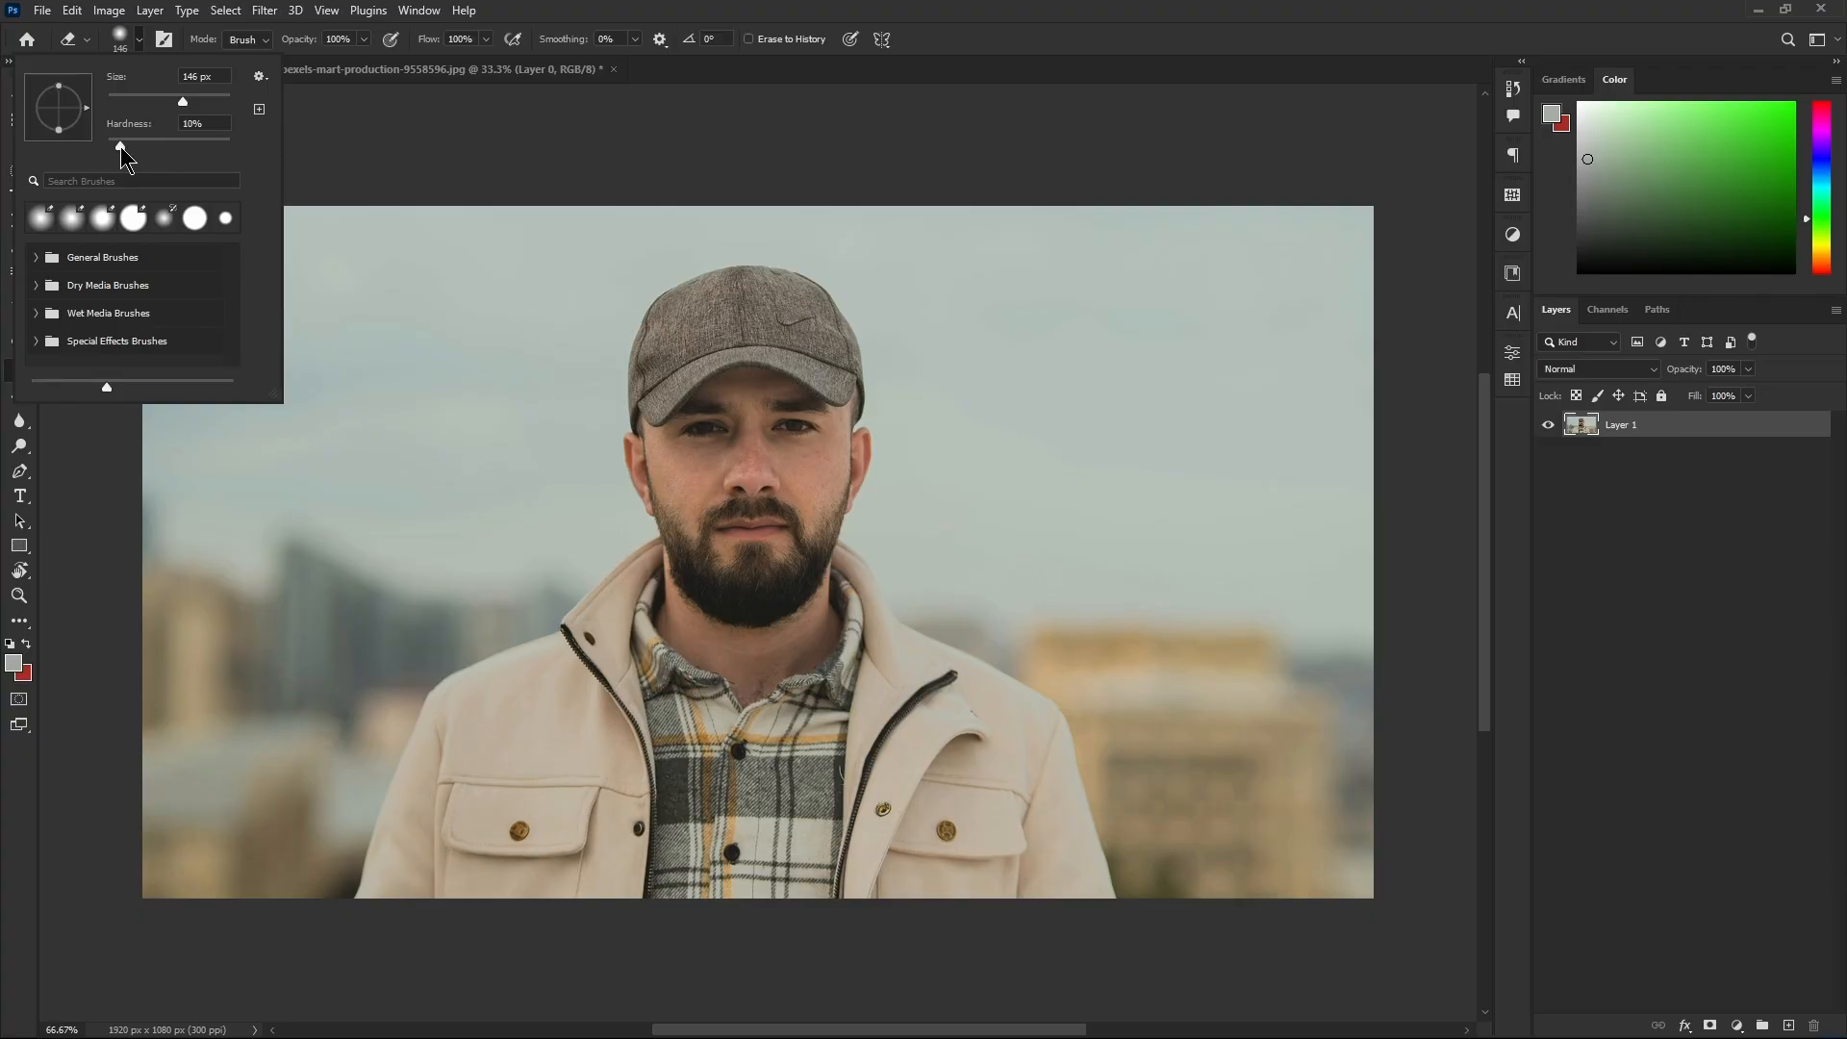
click(1063, 272)
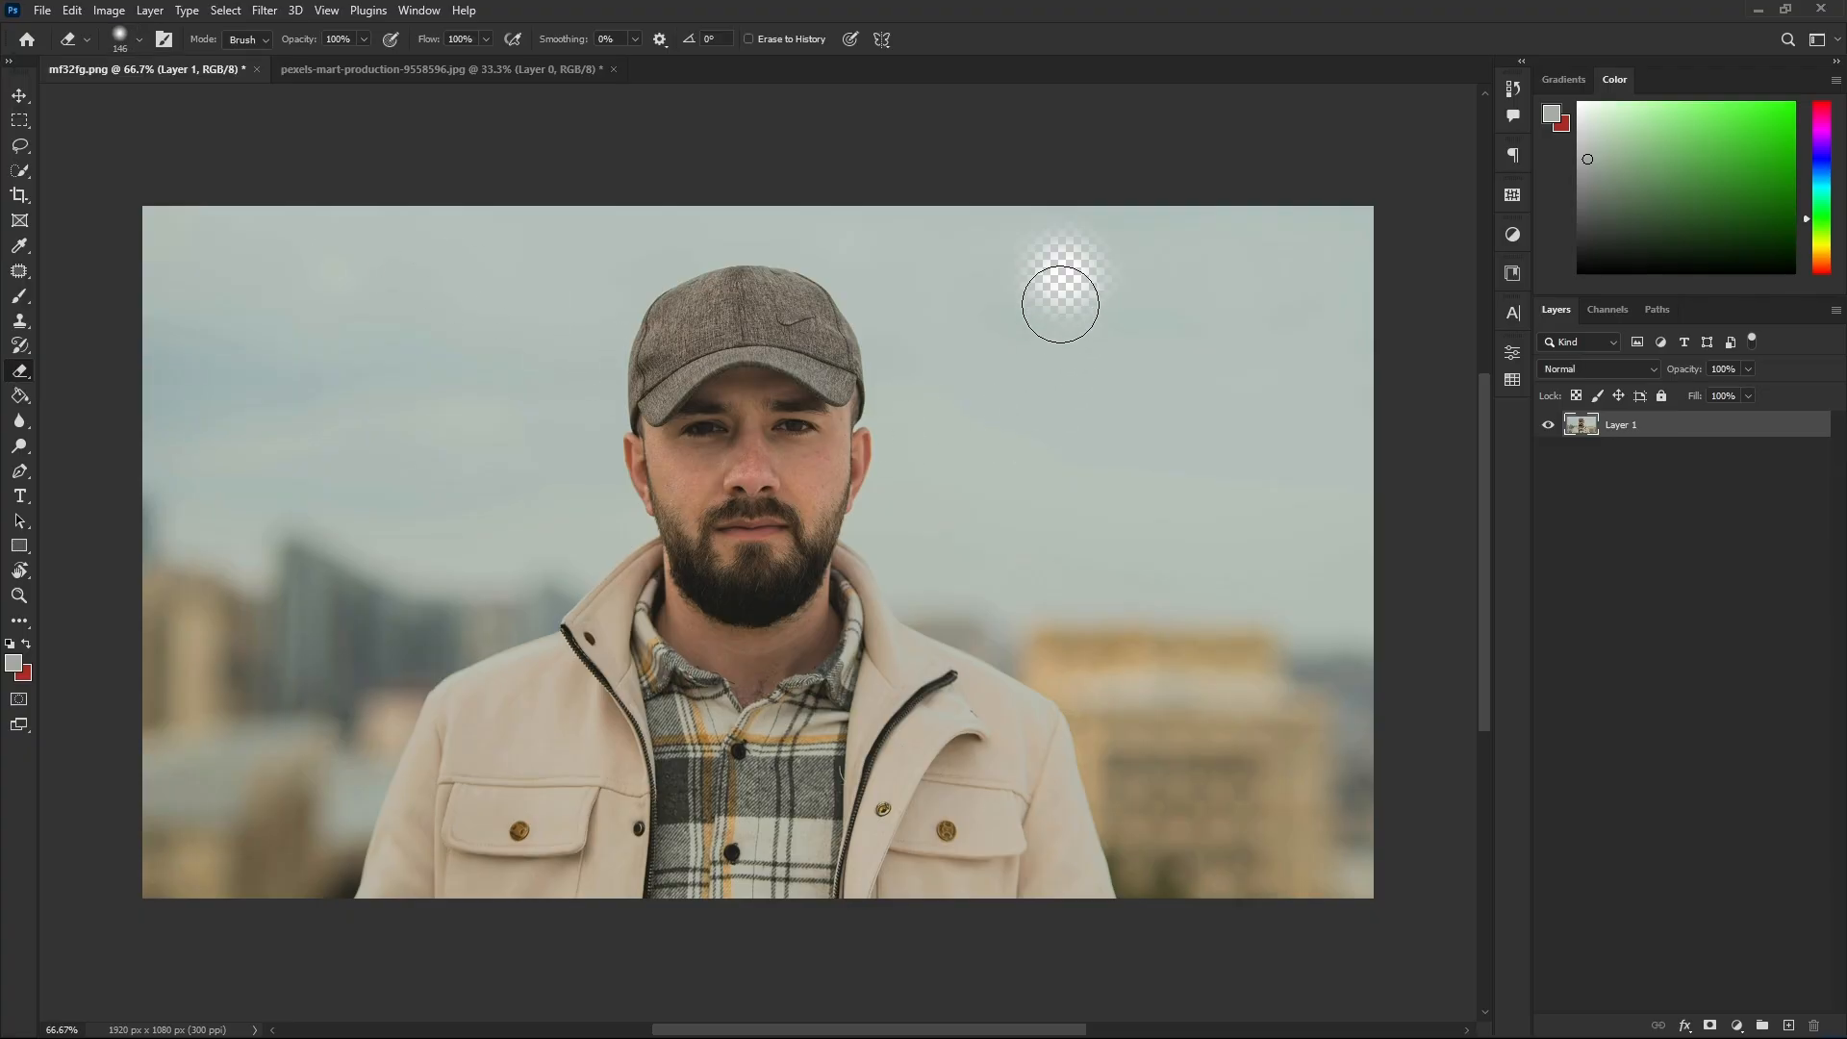
mouse_move(1061, 304)
mouse_down()
mouse_move(1063, 474)
mouse_move(1222, 418)
mouse_move(1233, 293)
mouse_move(1113, 314)
mouse_move(1108, 414)
mouse_move(1170, 353)
mouse_move(1156, 405)
mouse_up()
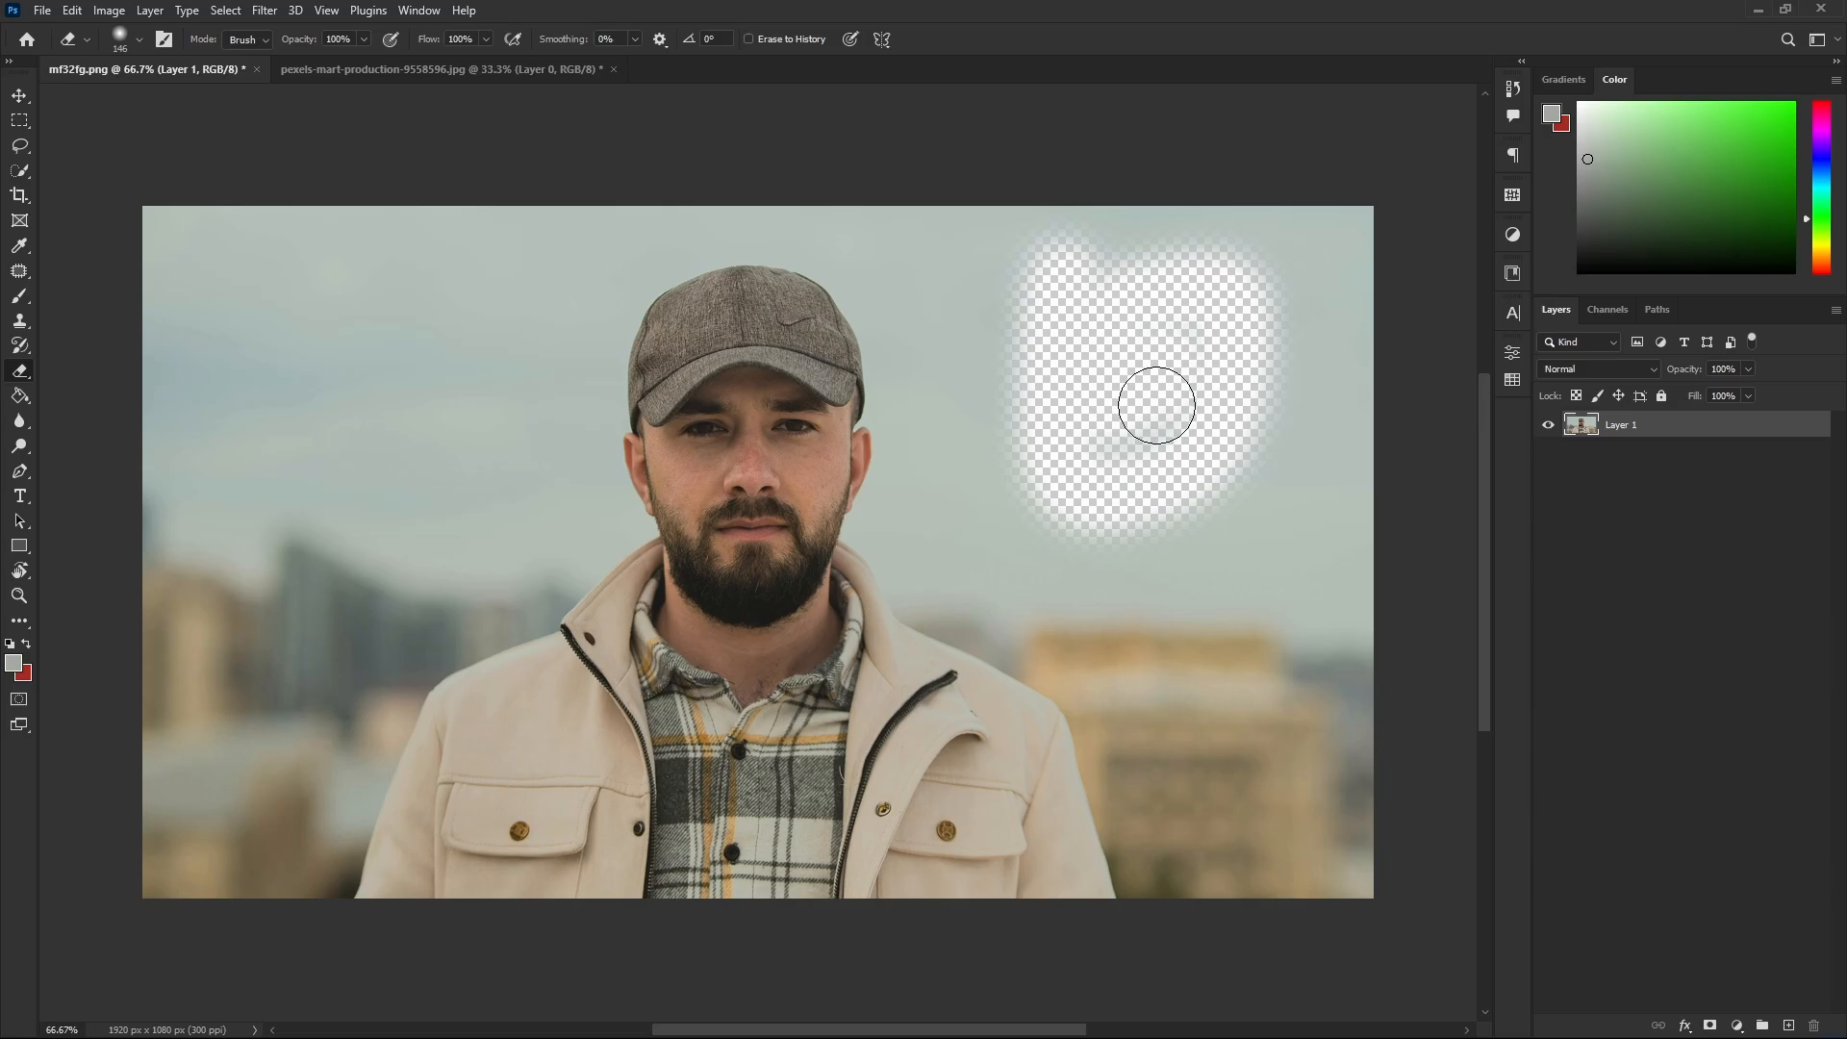
- Set the eraser hardness to 100% and erase a large hard-edged area of sky in the image's upper-left corner
click(141, 41)
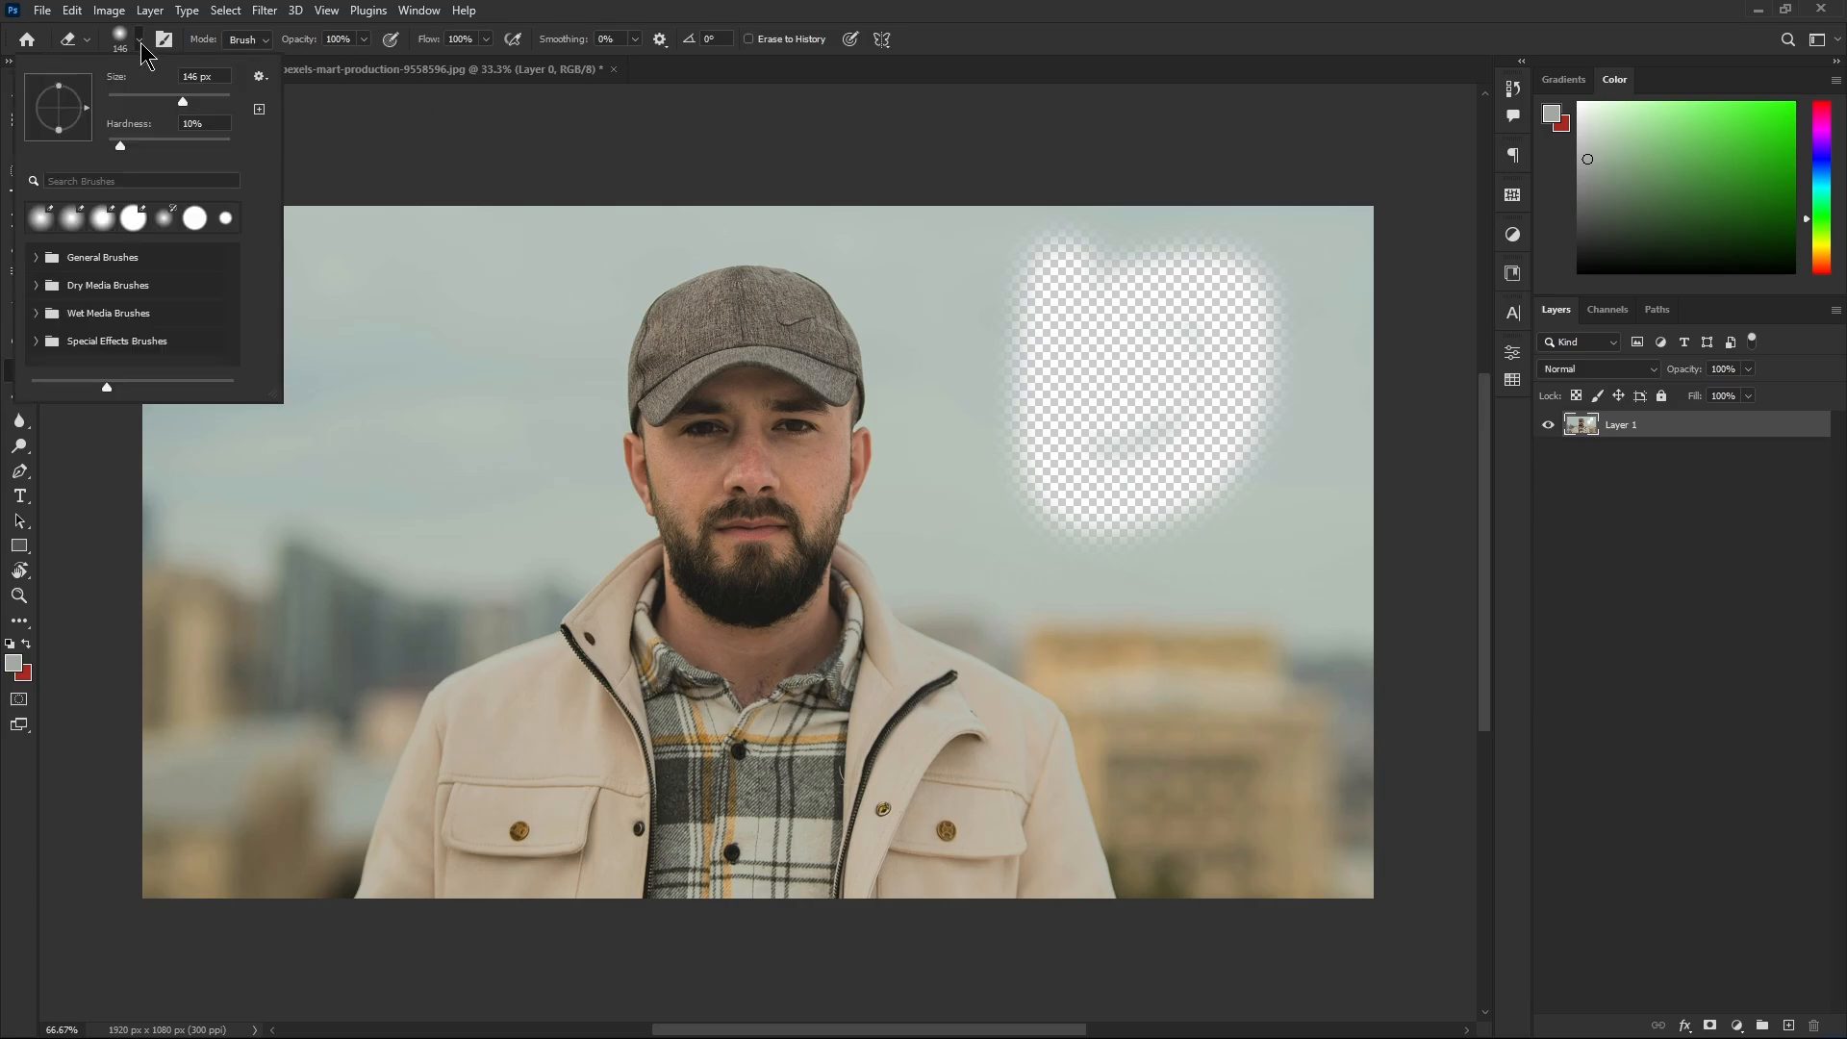
drag(119, 148, 234, 154)
mouse_move(470, 236)
mouse_down()
mouse_move(432, 447)
mouse_move(395, 479)
mouse_move(176, 496)
mouse_move(146, 445)
mouse_move(159, 261)
mouse_move(234, 198)
mouse_move(358, 222)
mouse_move(390, 349)
mouse_move(236, 393)
mouse_move(270, 122)
mouse_up()
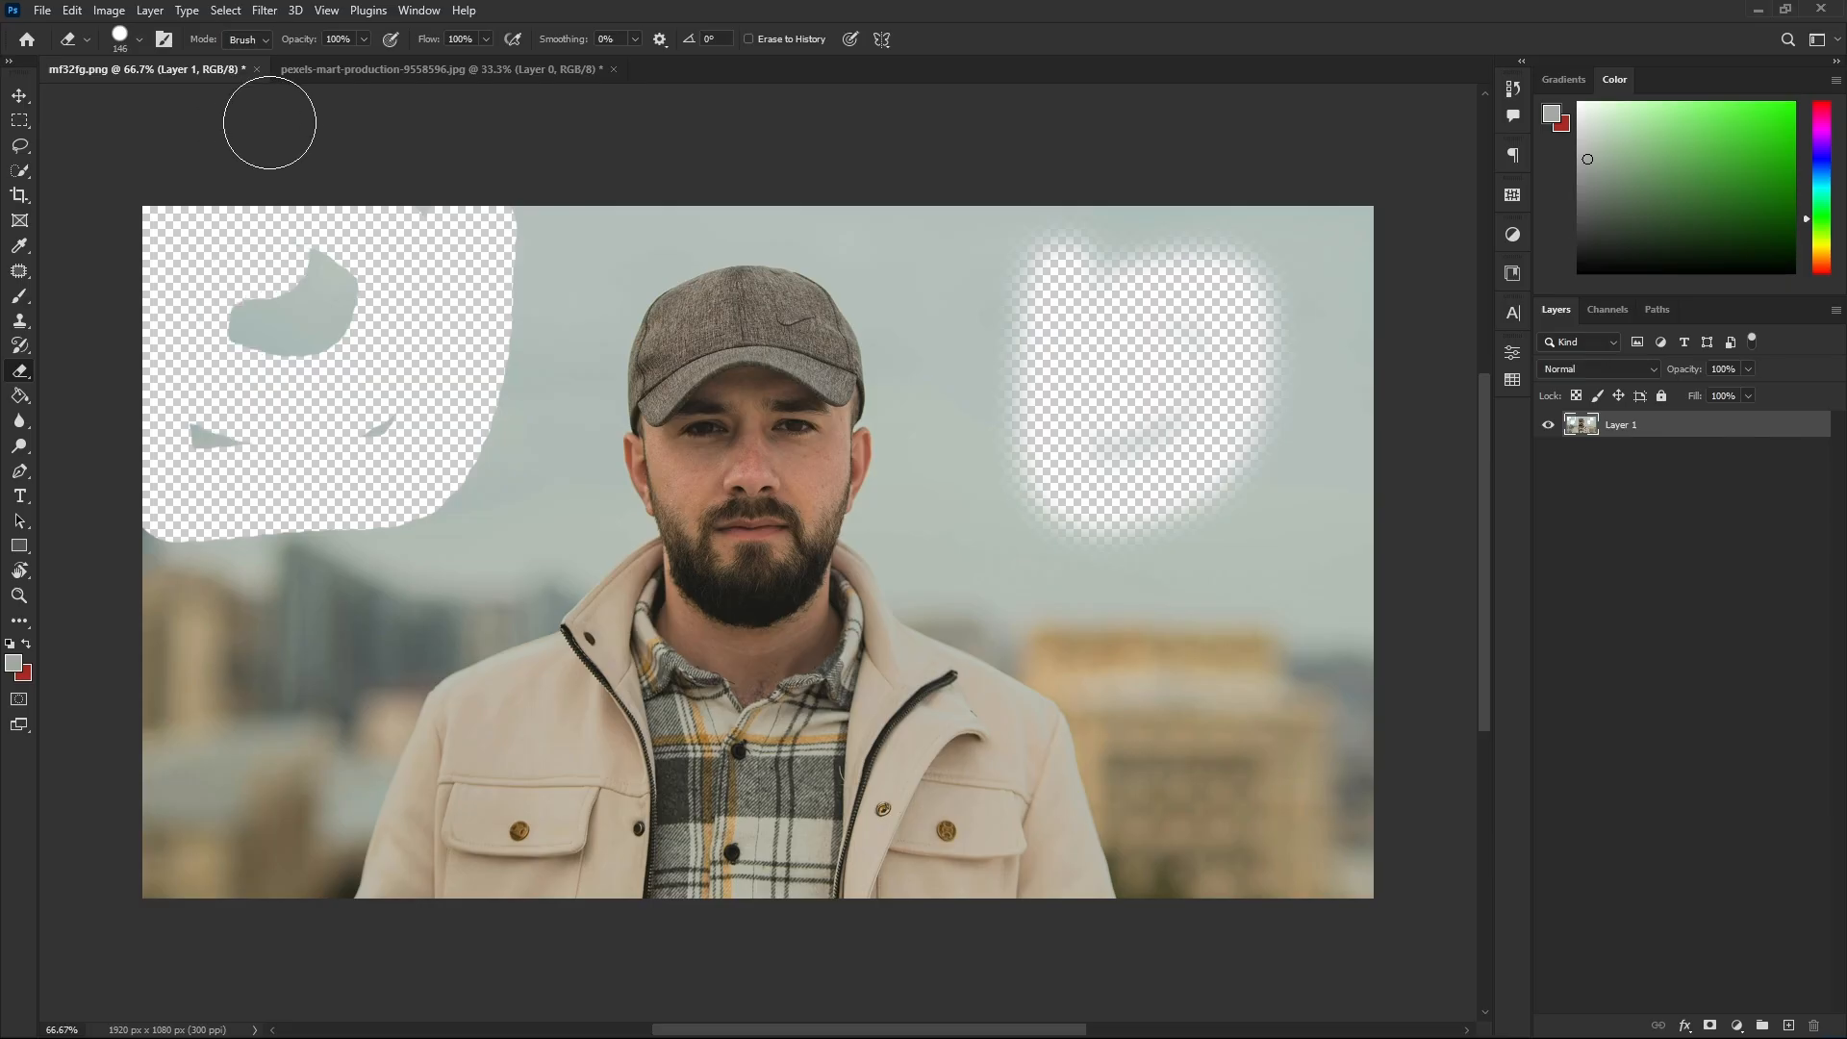
- Set the eraser opacity to 21% and partially erase the sky and building to the right of the man
click(364, 39)
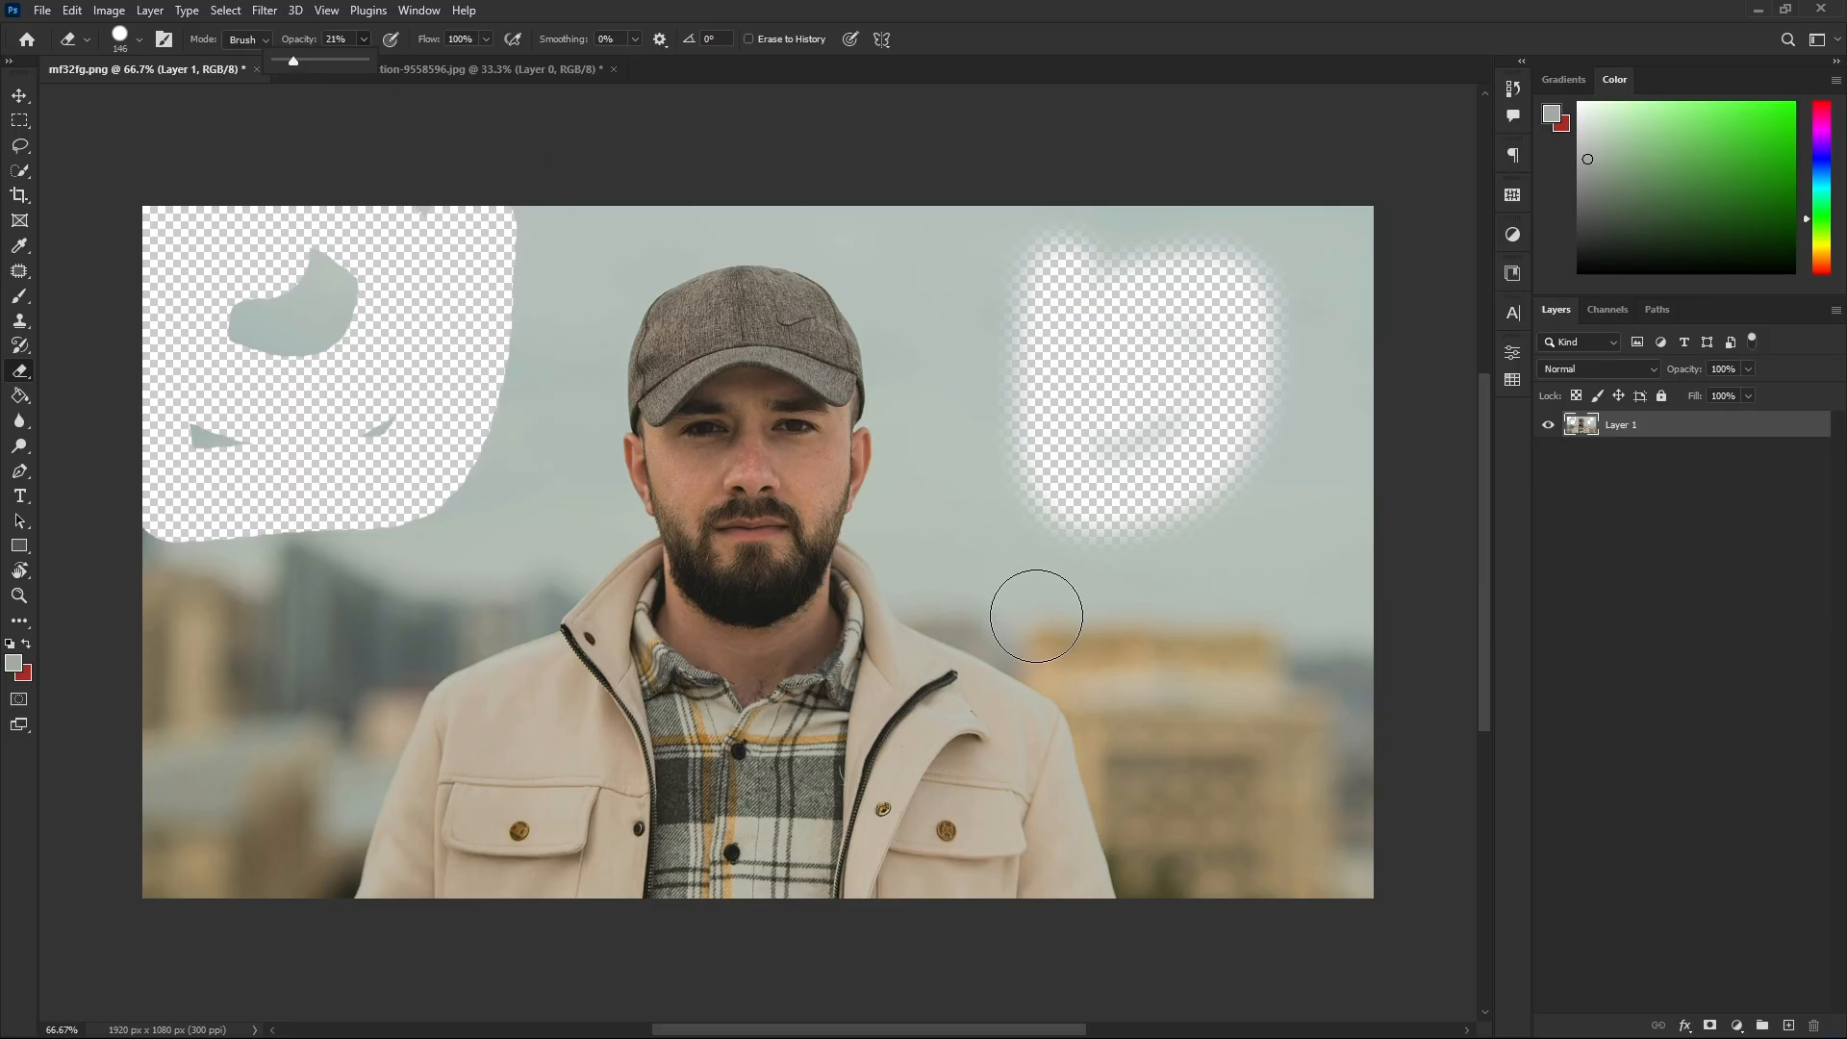
mouse_move(1039, 616)
mouse_down()
mouse_move(1203, 873)
mouse_move(1290, 553)
mouse_move(1312, 828)
mouse_move(1187, 631)
mouse_move(1302, 846)
mouse_move(1343, 436)
mouse_move(1203, 602)
mouse_move(1049, 548)
mouse_up()
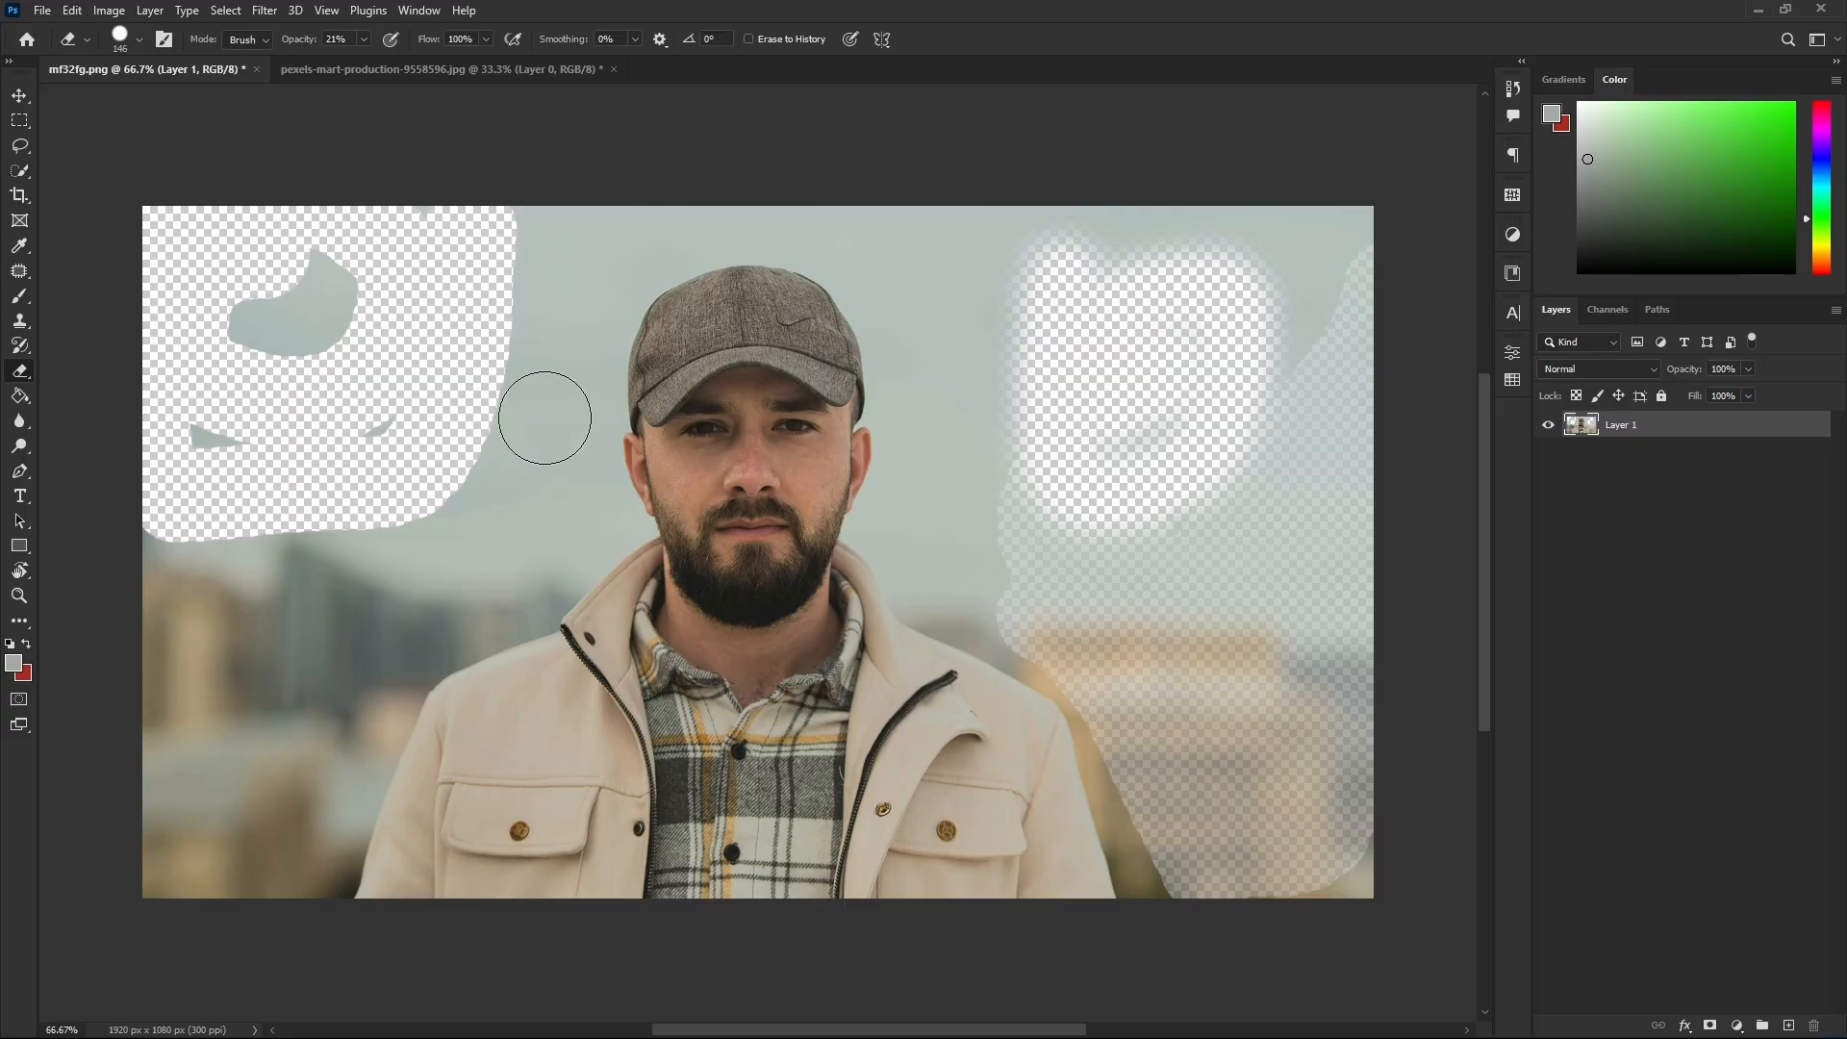
- Reduce the eraser brush to 48 px with a softer edge and partially erase the background beside the man's left-hand jacket collar
key(z)
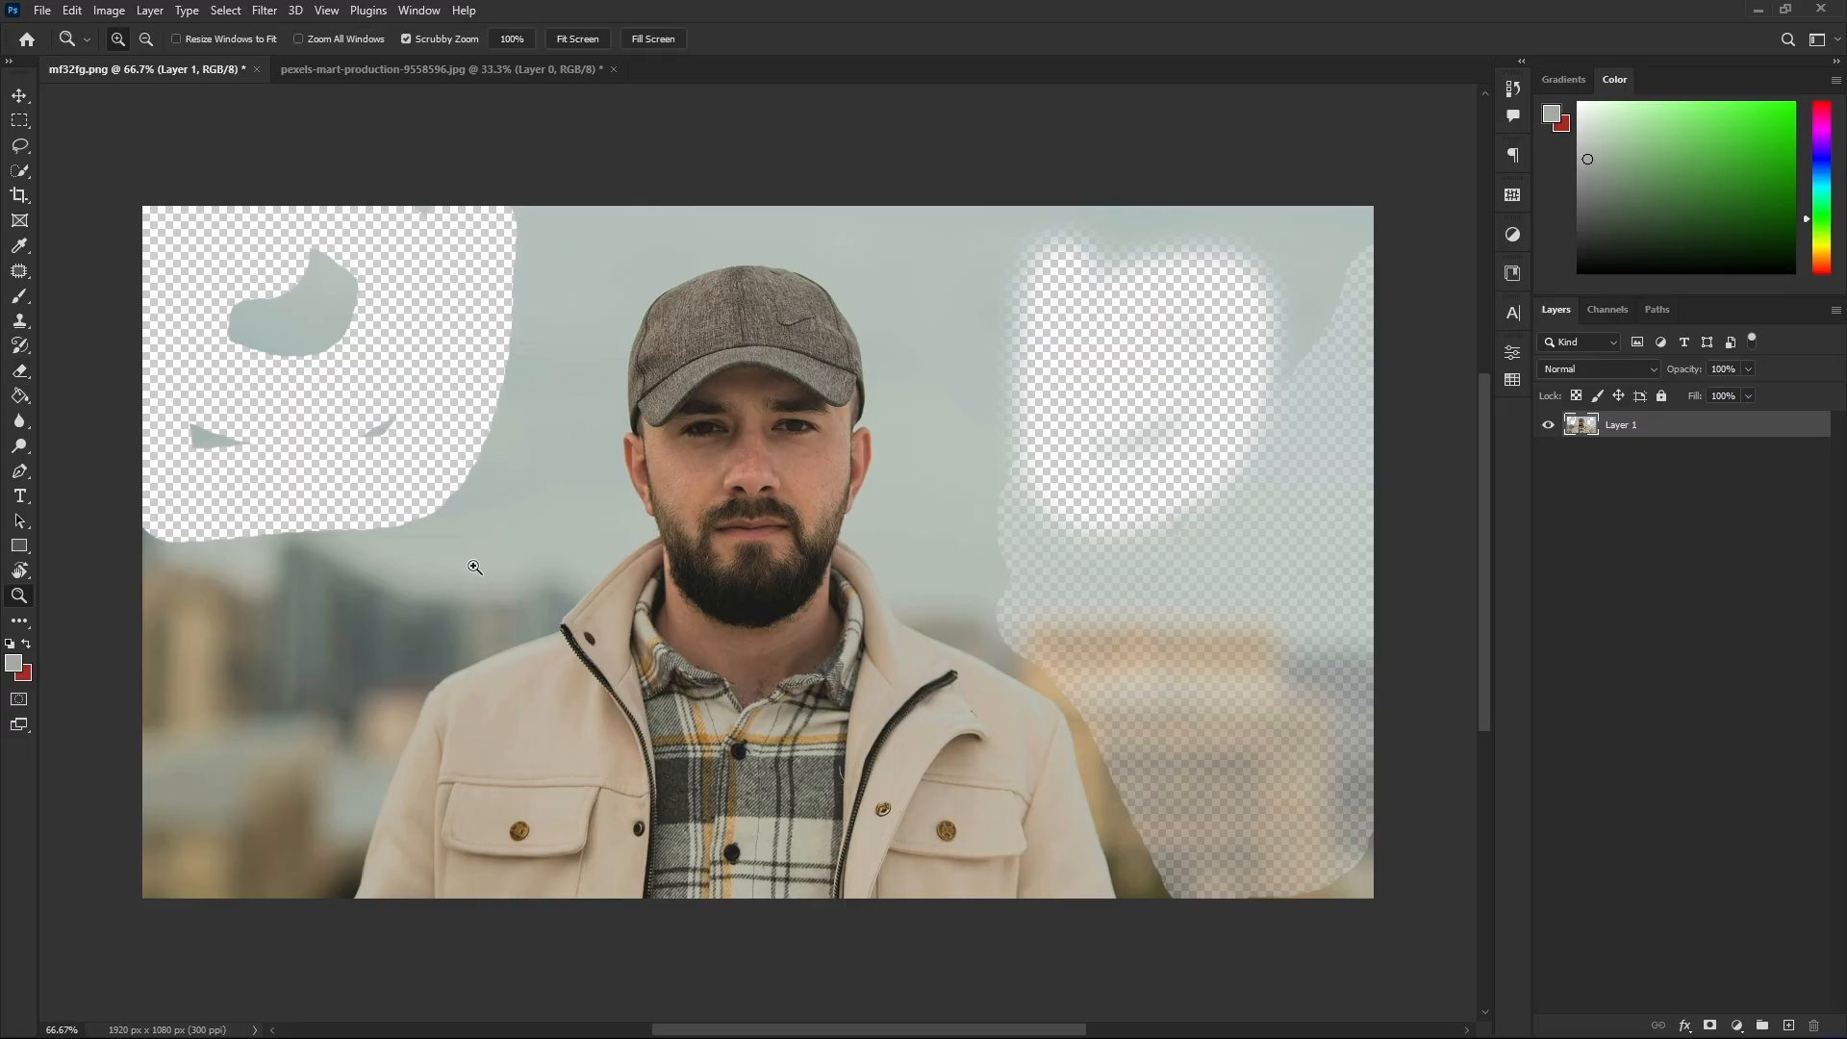
drag(474, 568, 561, 561)
key(e)
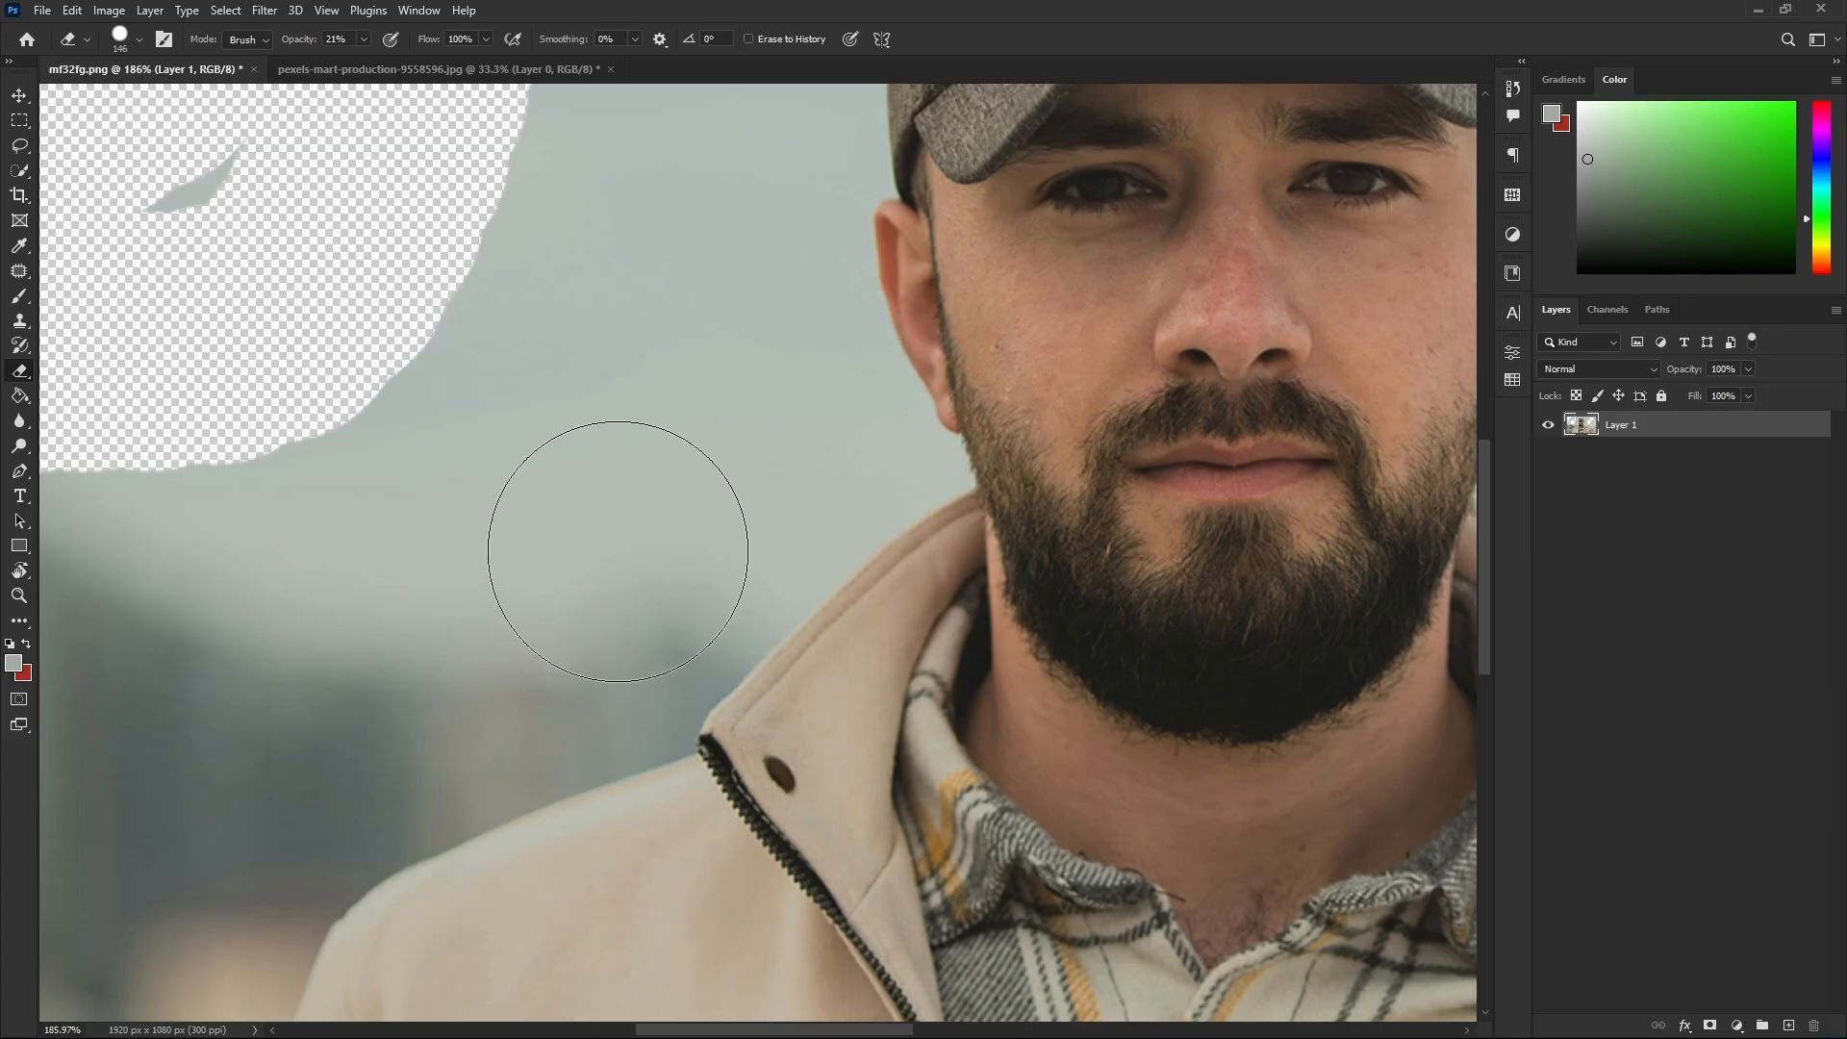
click(139, 40)
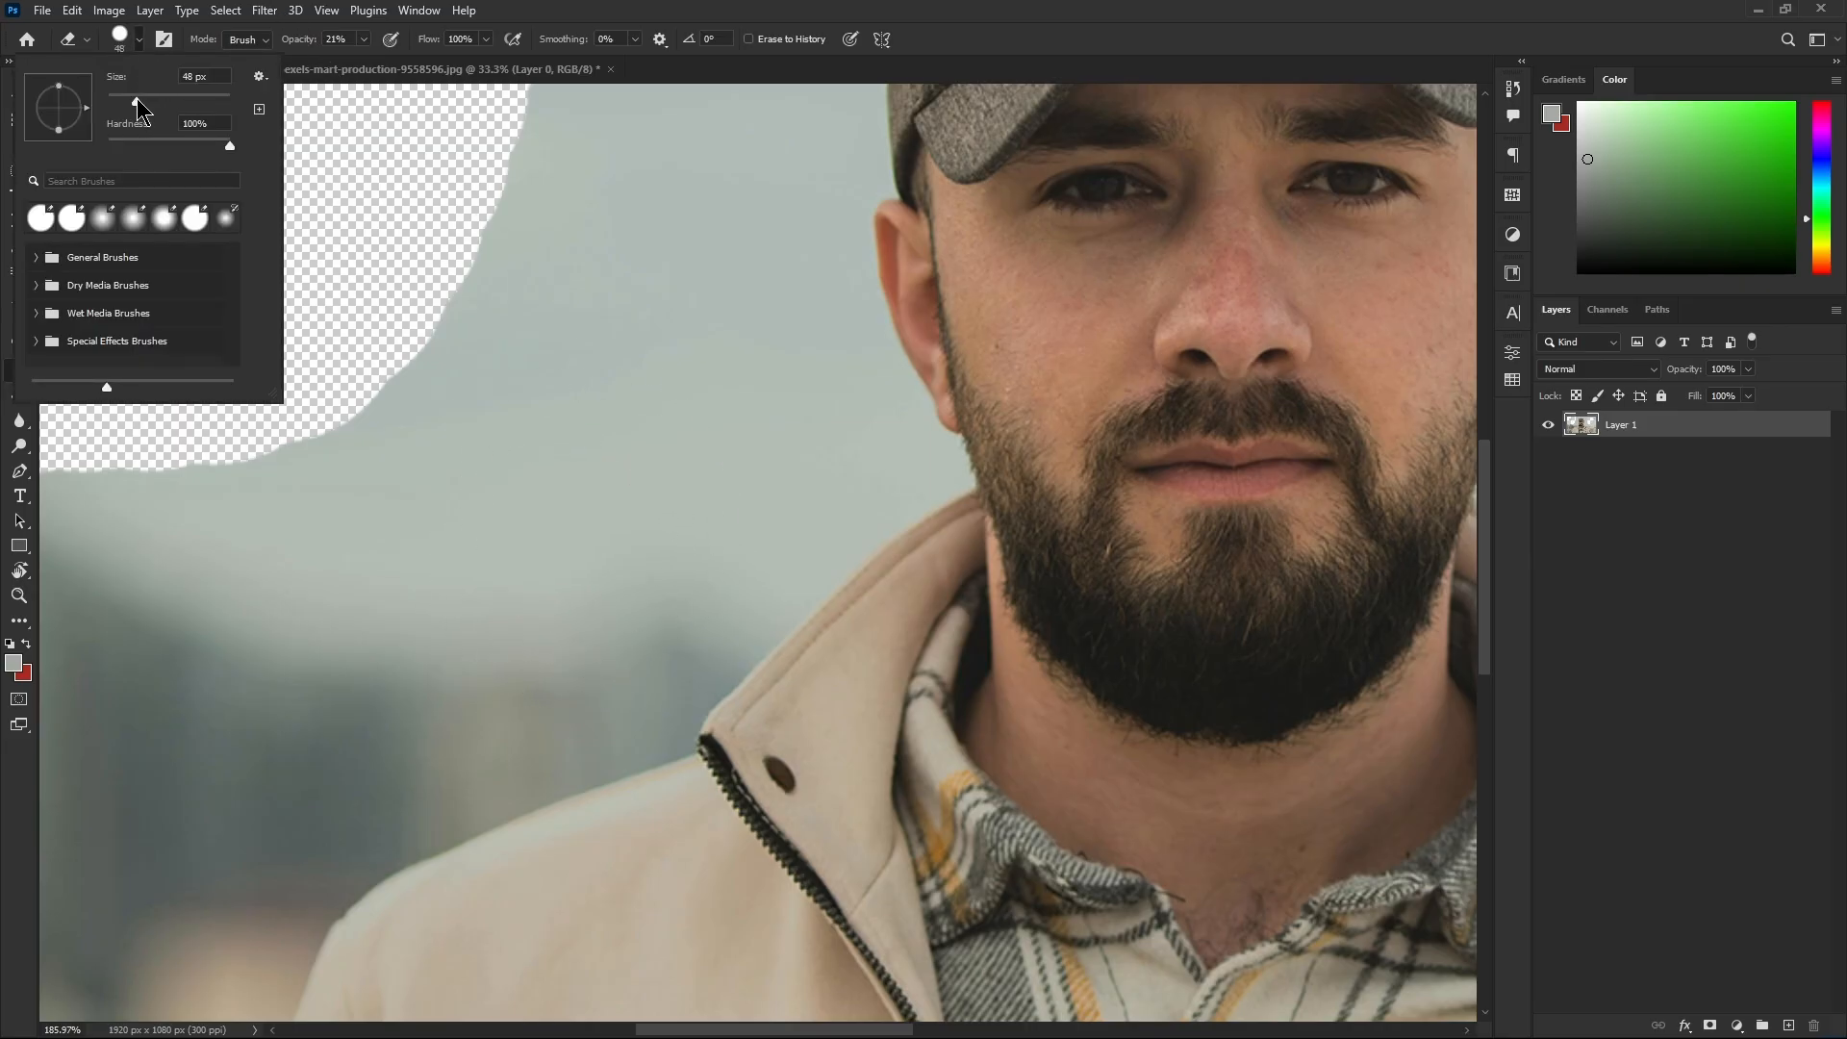
click(137, 100)
click(152, 141)
click(845, 510)
drag(817, 551, 727, 645)
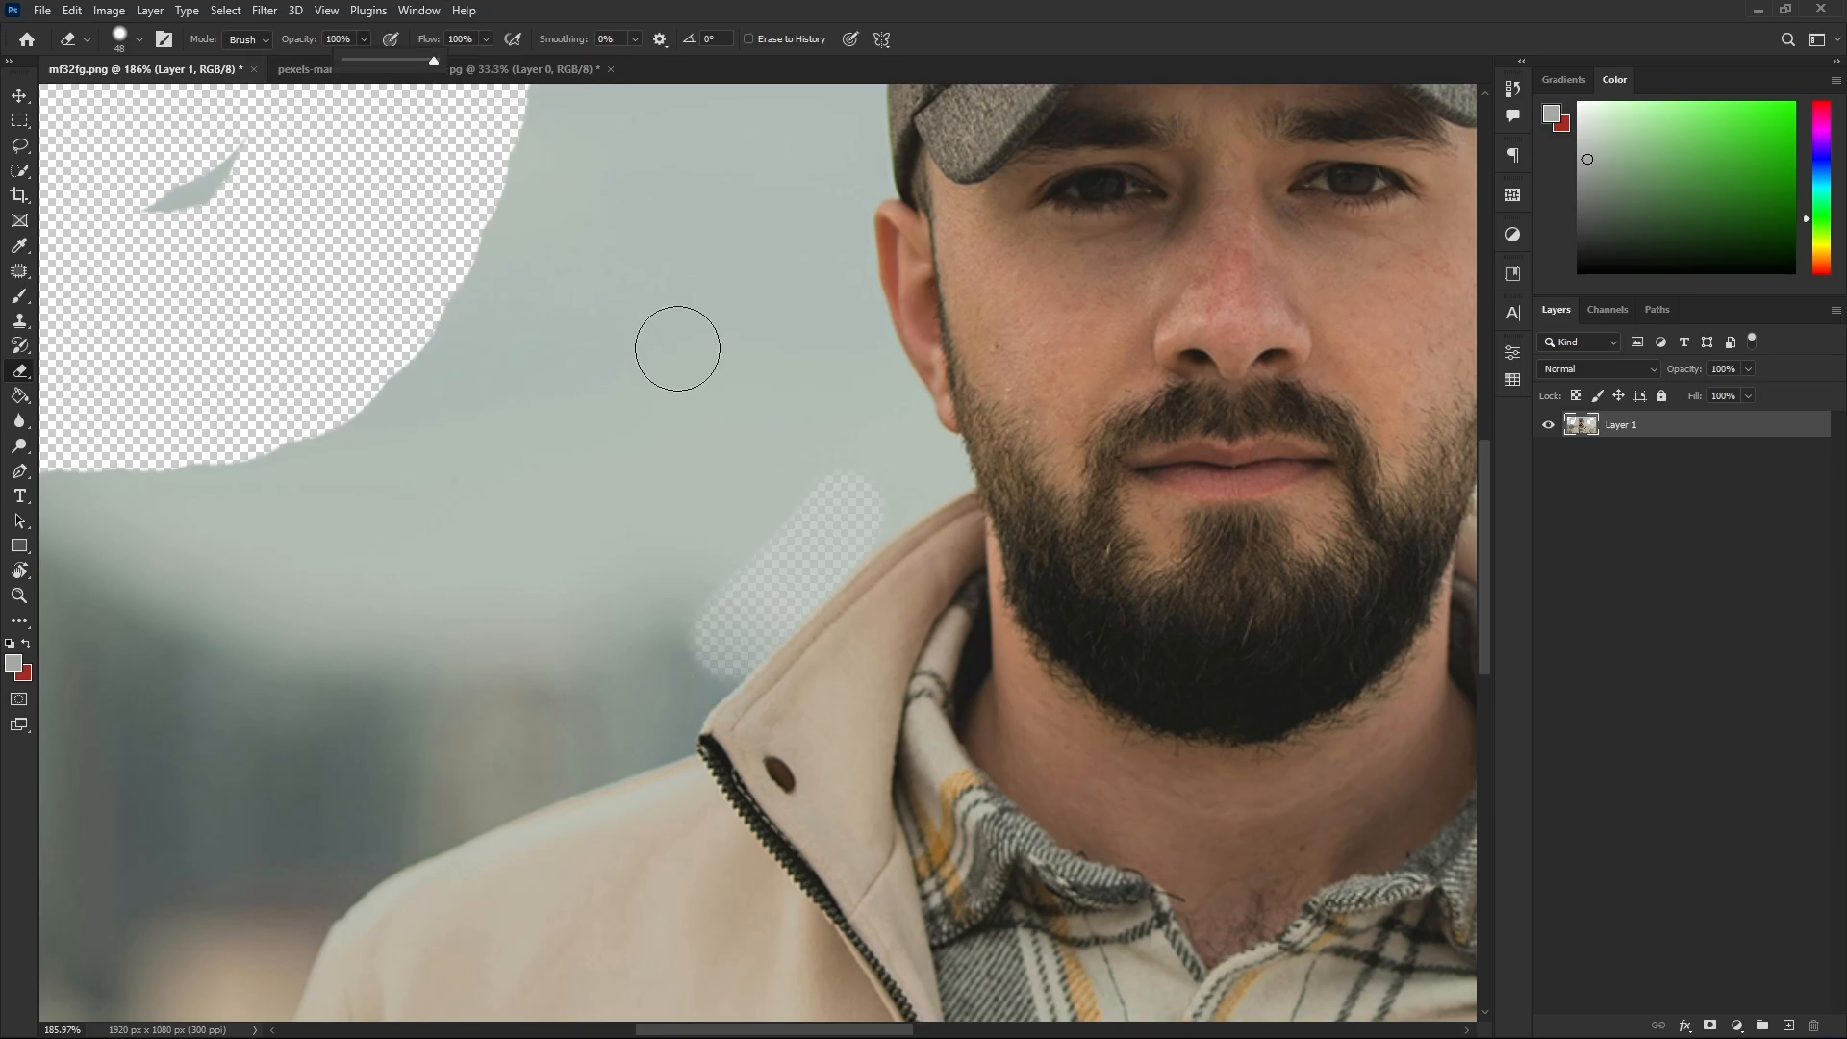
- Raise the eraser opacity to 100% and erase the background along the edge of the jacket collar and shoulder
mouse_move(870, 503)
mouse_down()
mouse_move(692, 680)
mouse_move(610, 725)
mouse_move(469, 748)
mouse_up()
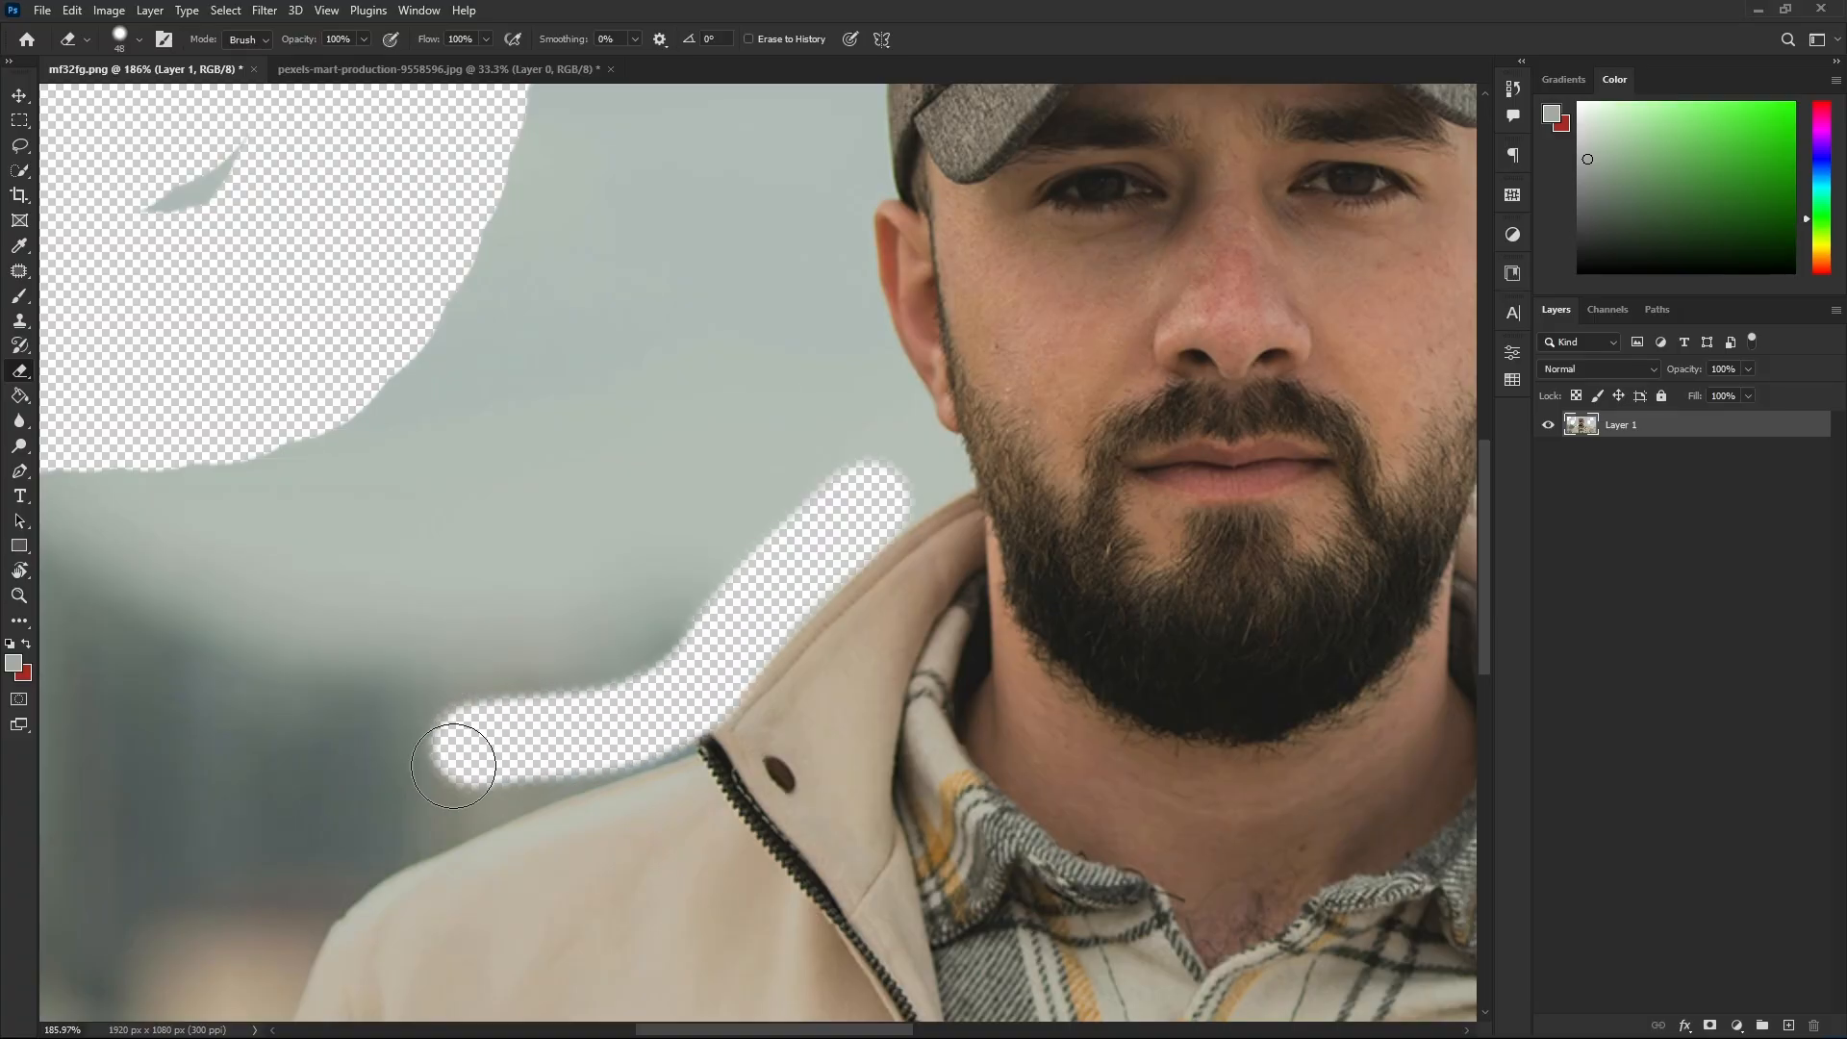
drag(354, 833, 664, 755)
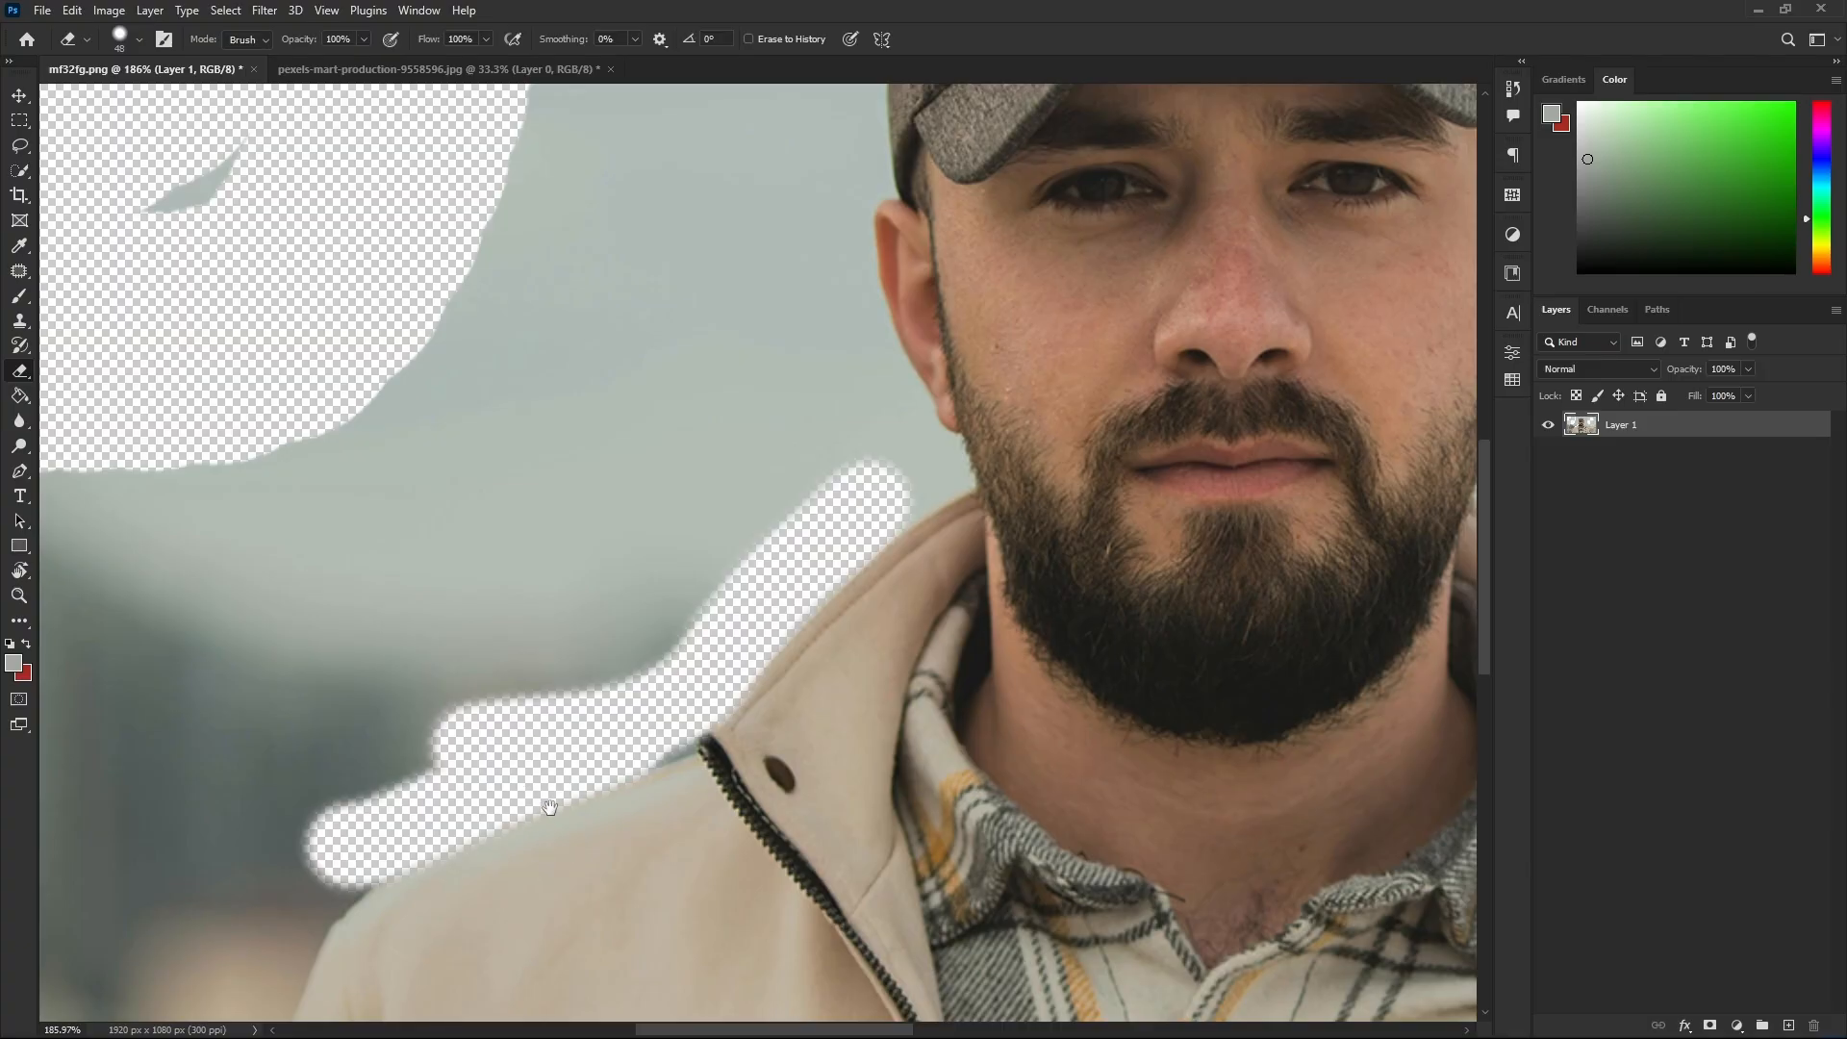
drag(549, 820, 1015, 276)
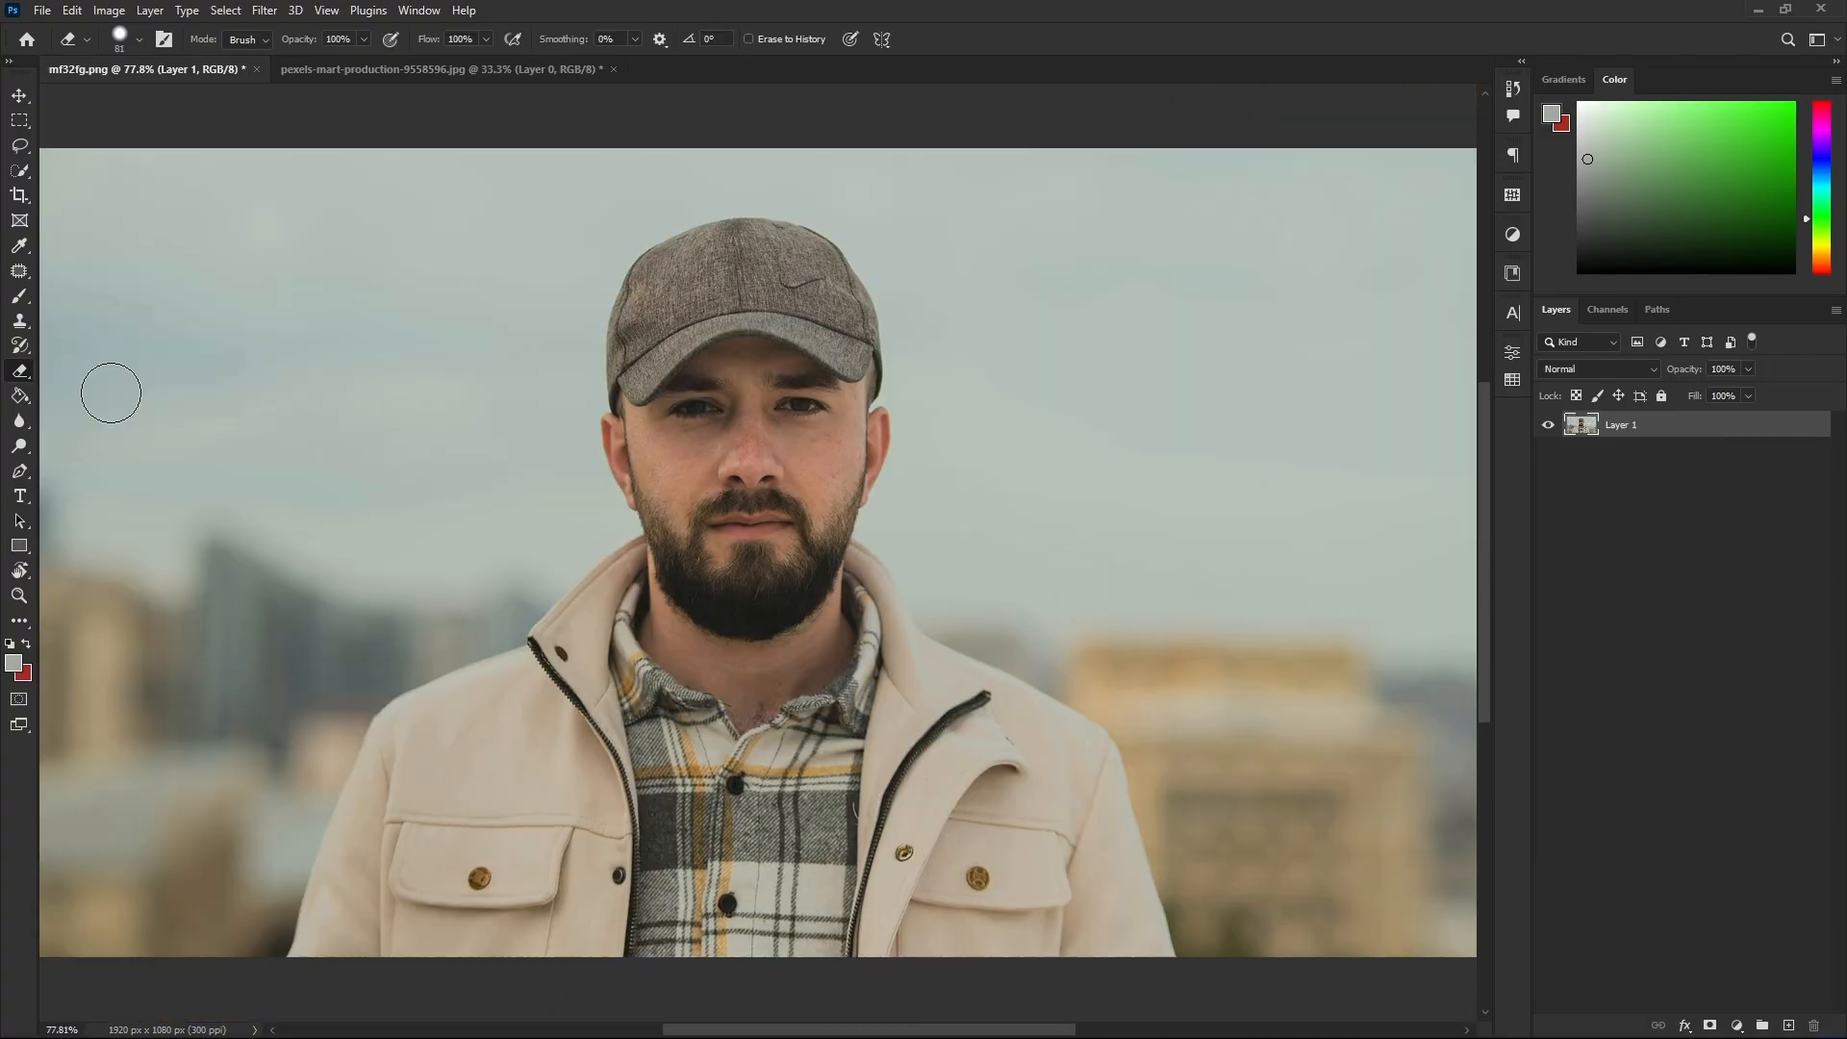
- Switch to the Background Eraser Tool and erase a horizontal band across the sky and face, plus the sky around the cap
right_click(22, 373)
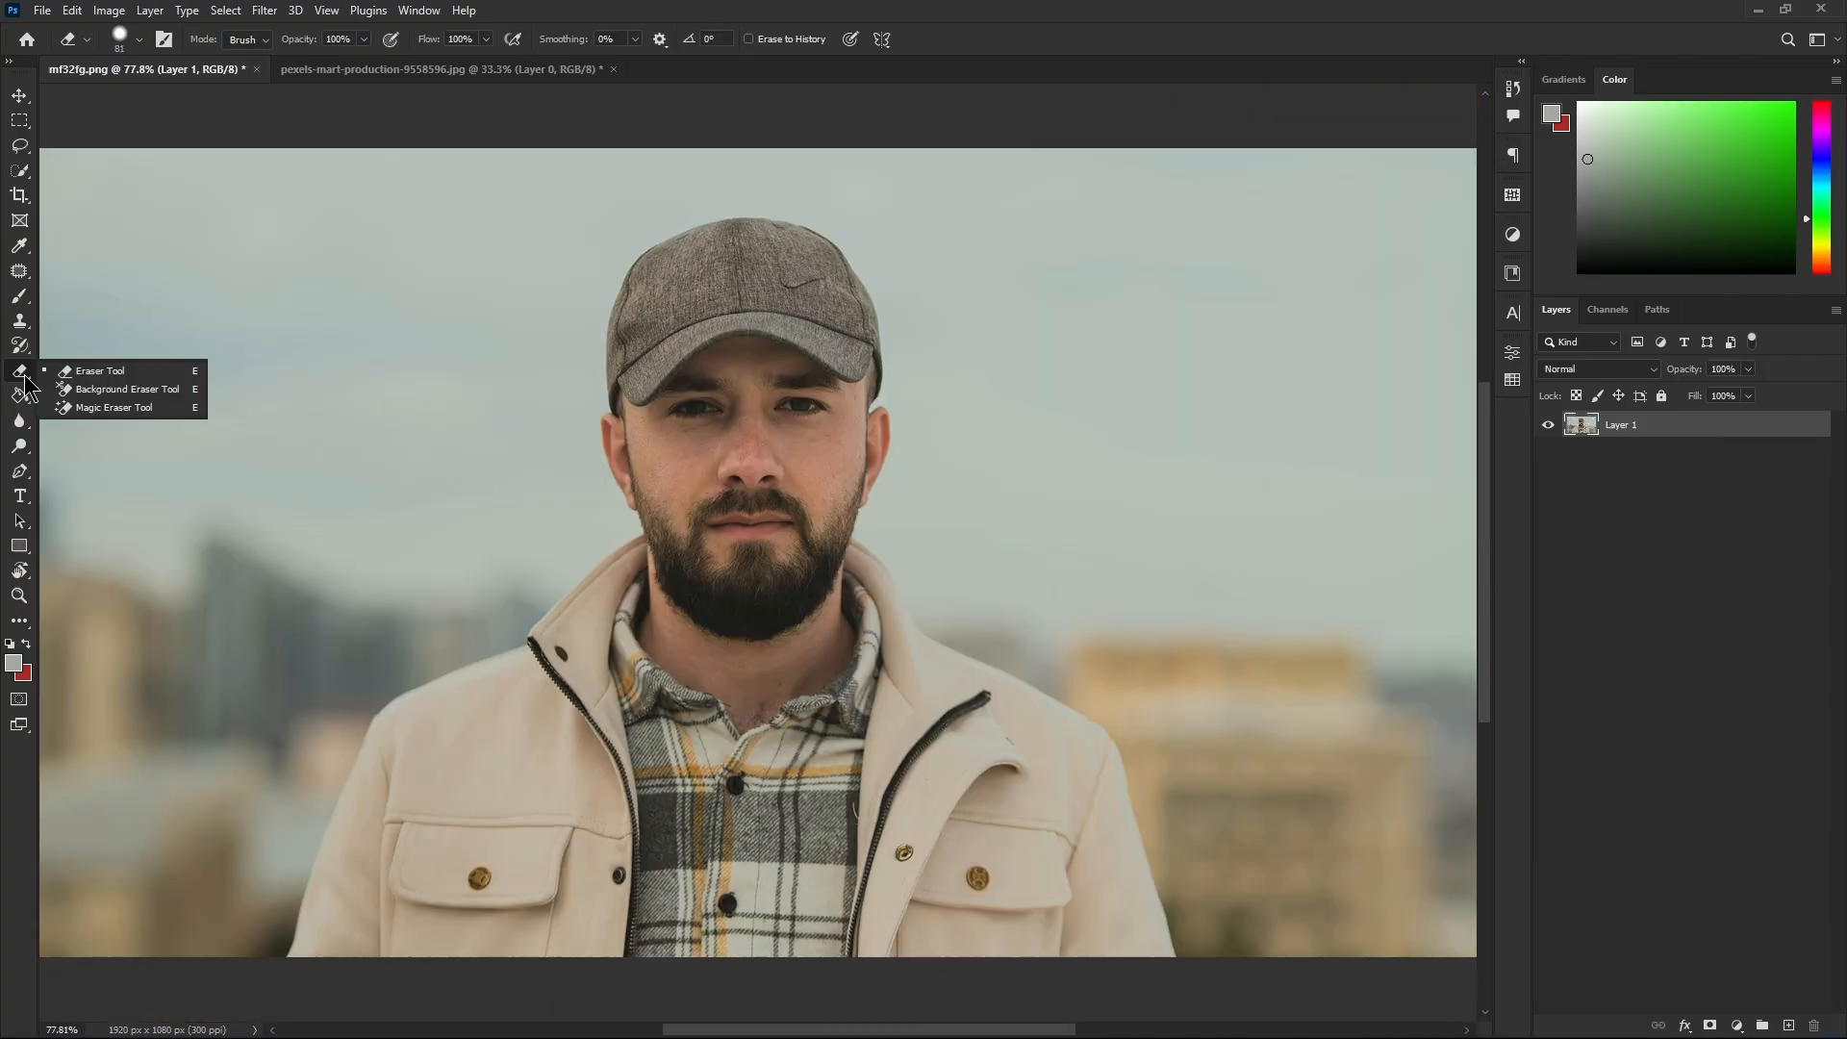
click(141, 390)
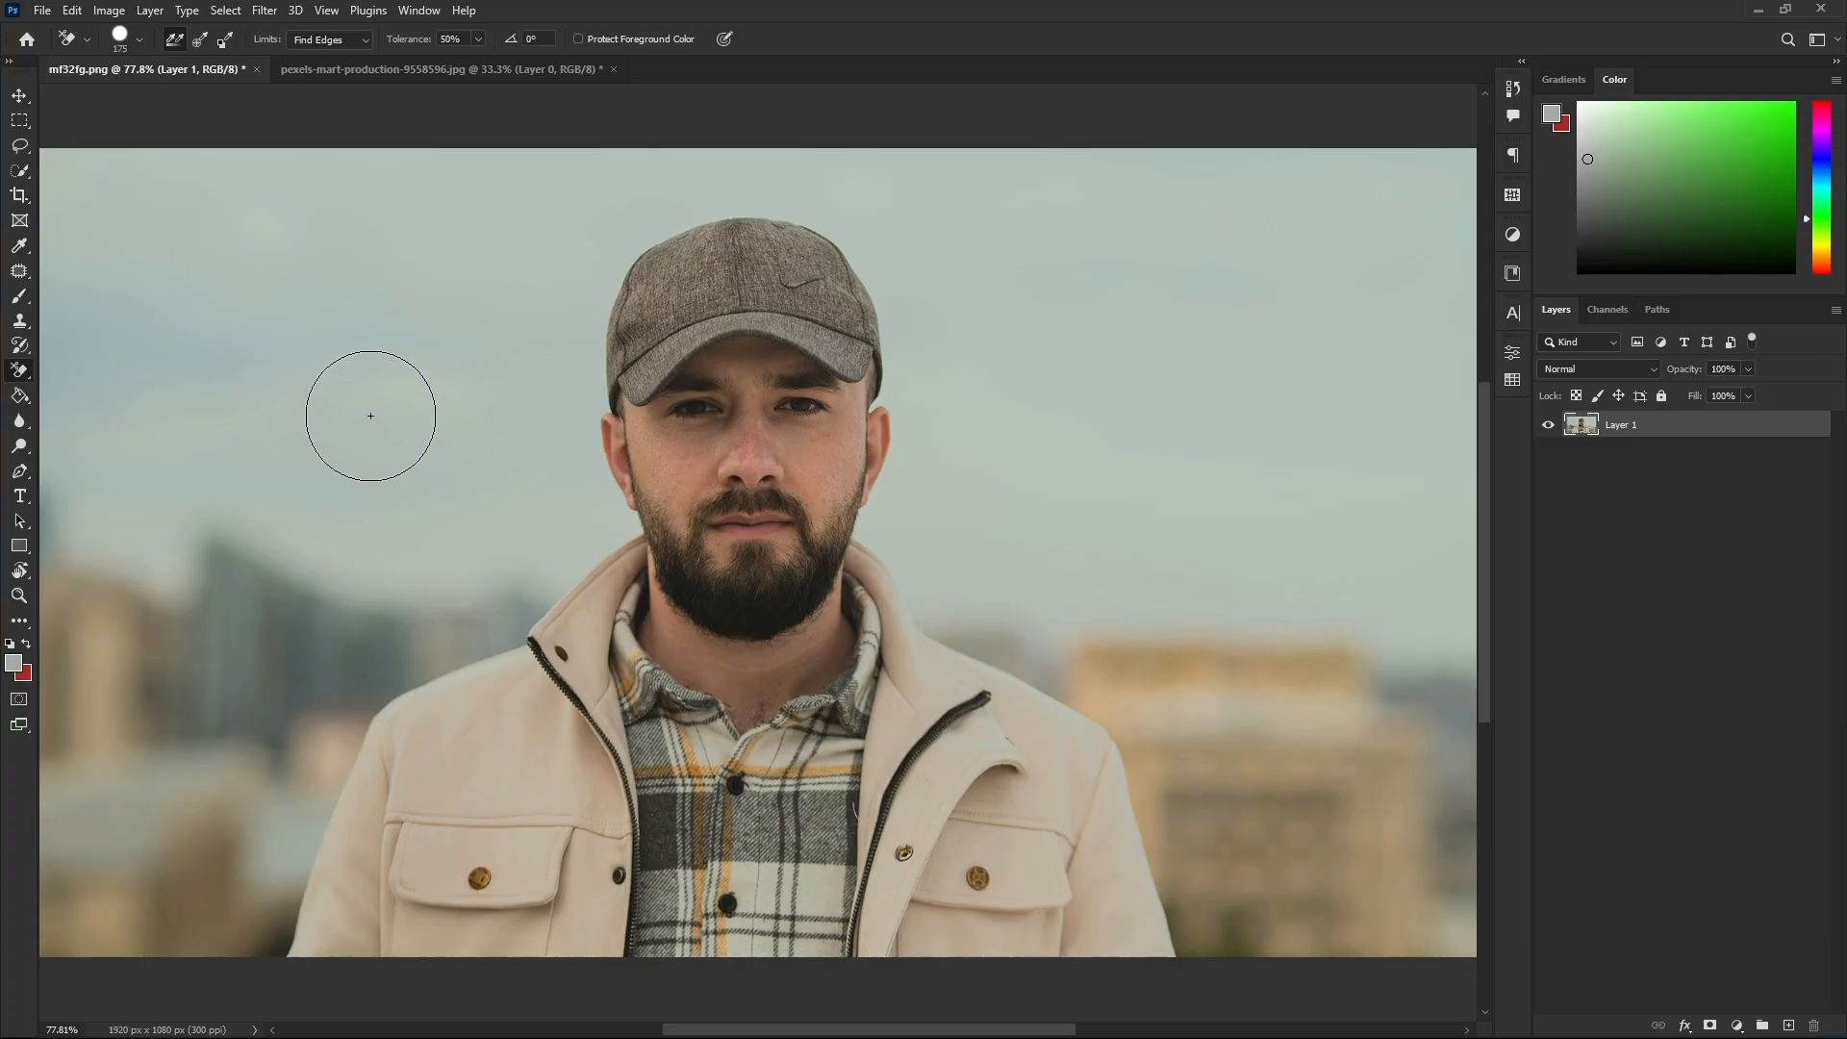
mouse_move(370, 416)
mouse_down()
mouse_move(1141, 414)
mouse_move(672, 392)
mouse_up()
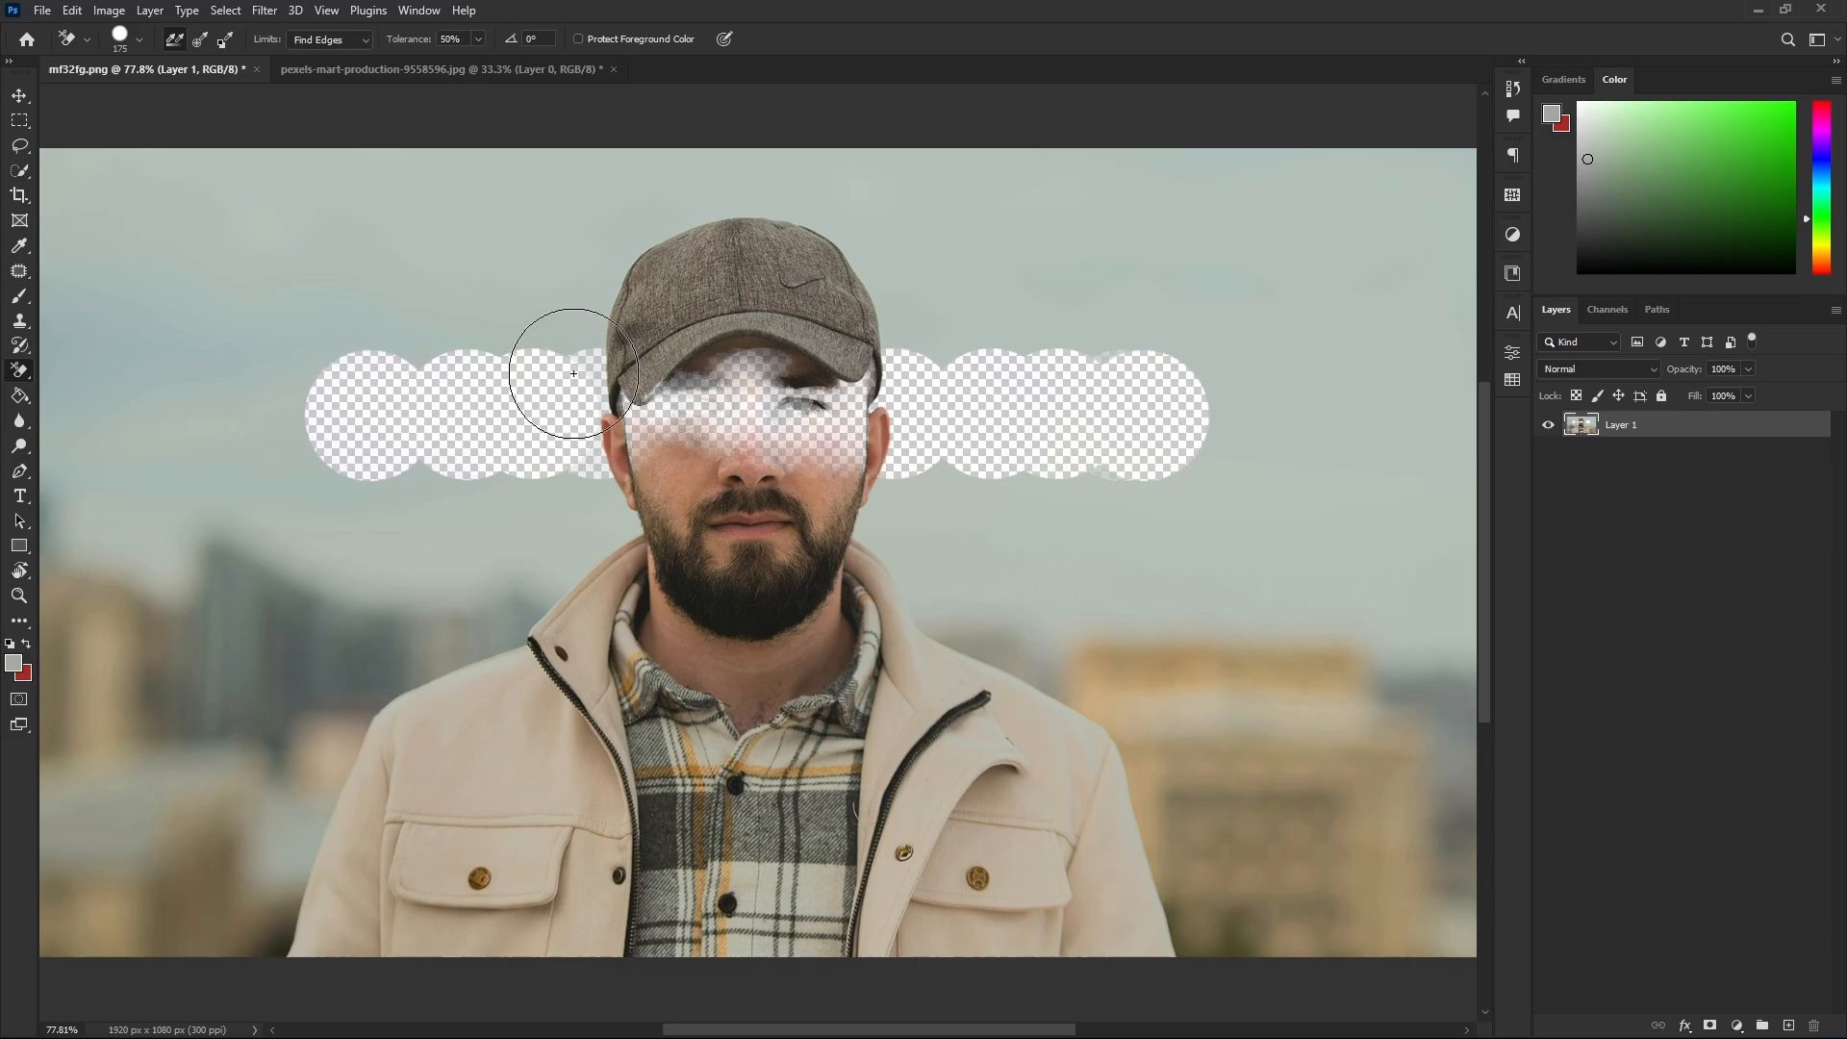
mouse_move(557, 372)
mouse_down()
mouse_move(638, 235)
mouse_move(735, 211)
mouse_move(837, 222)
mouse_move(899, 289)
mouse_up()
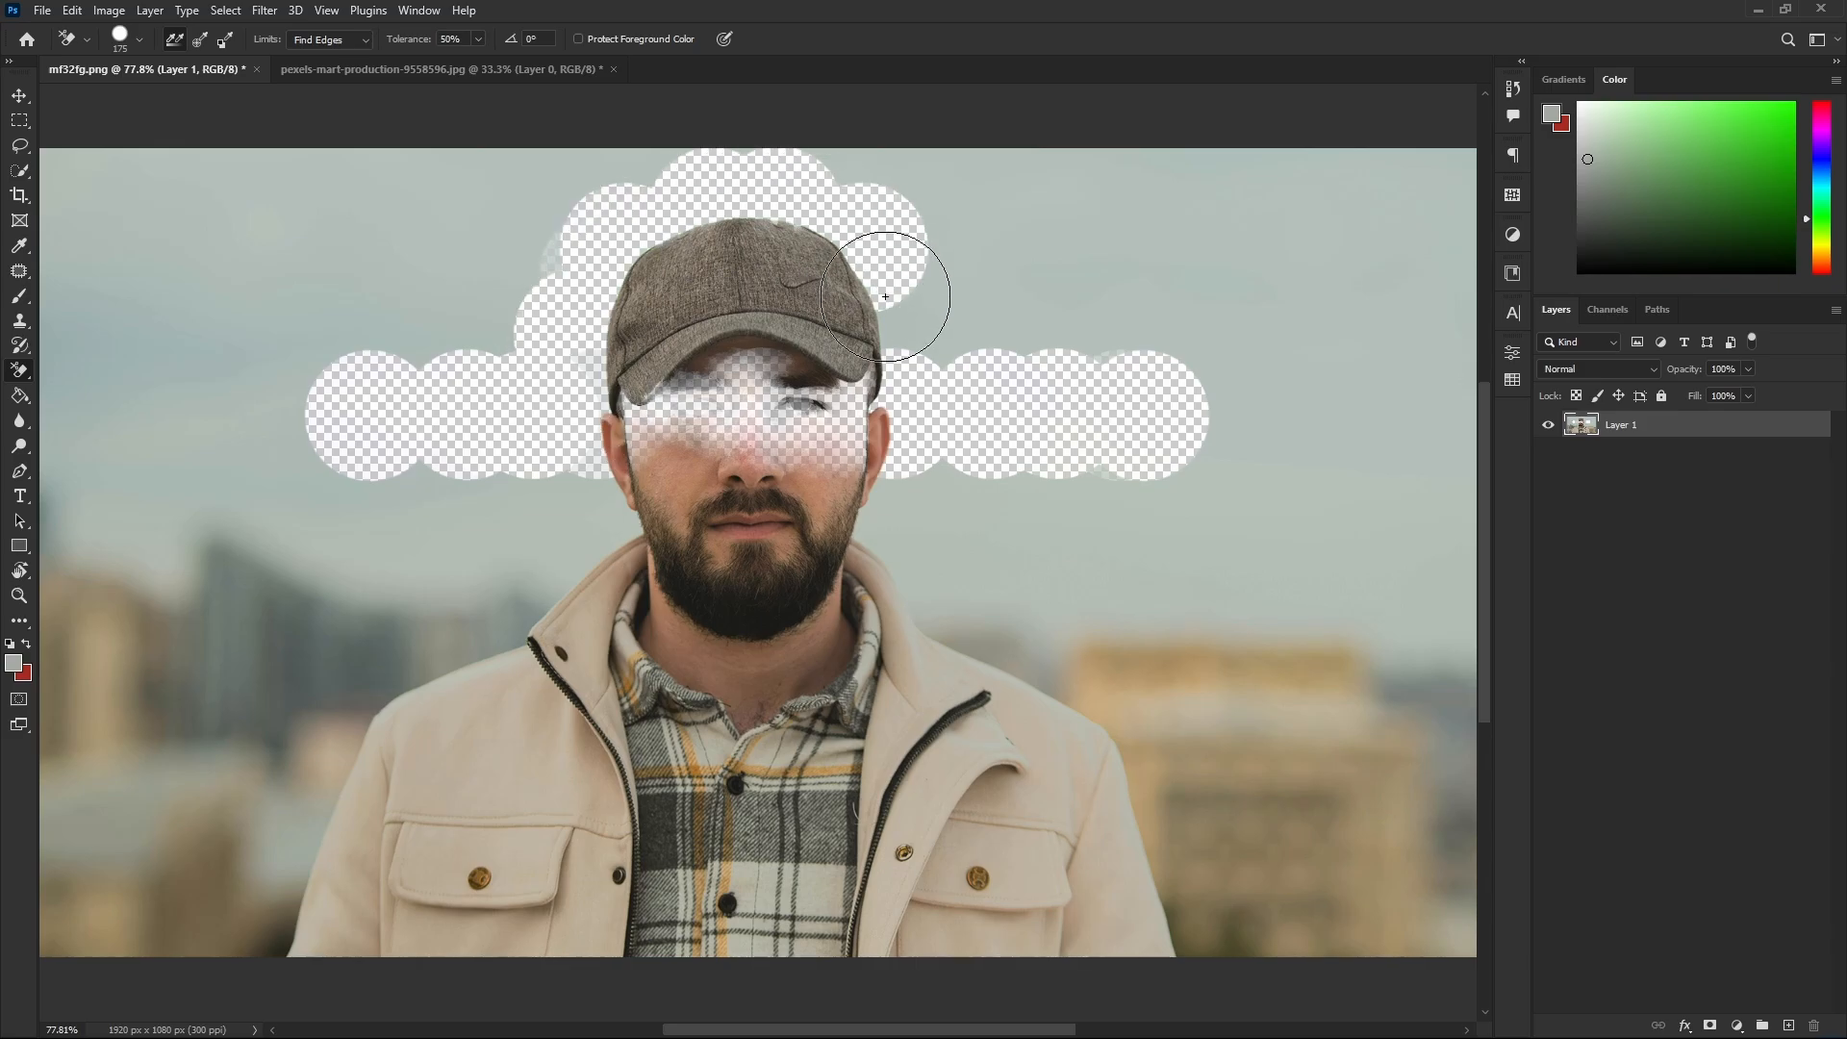
- Erase the background beside the man's neck and along both shoulders with the Background Eraser Tool
click(539, 495)
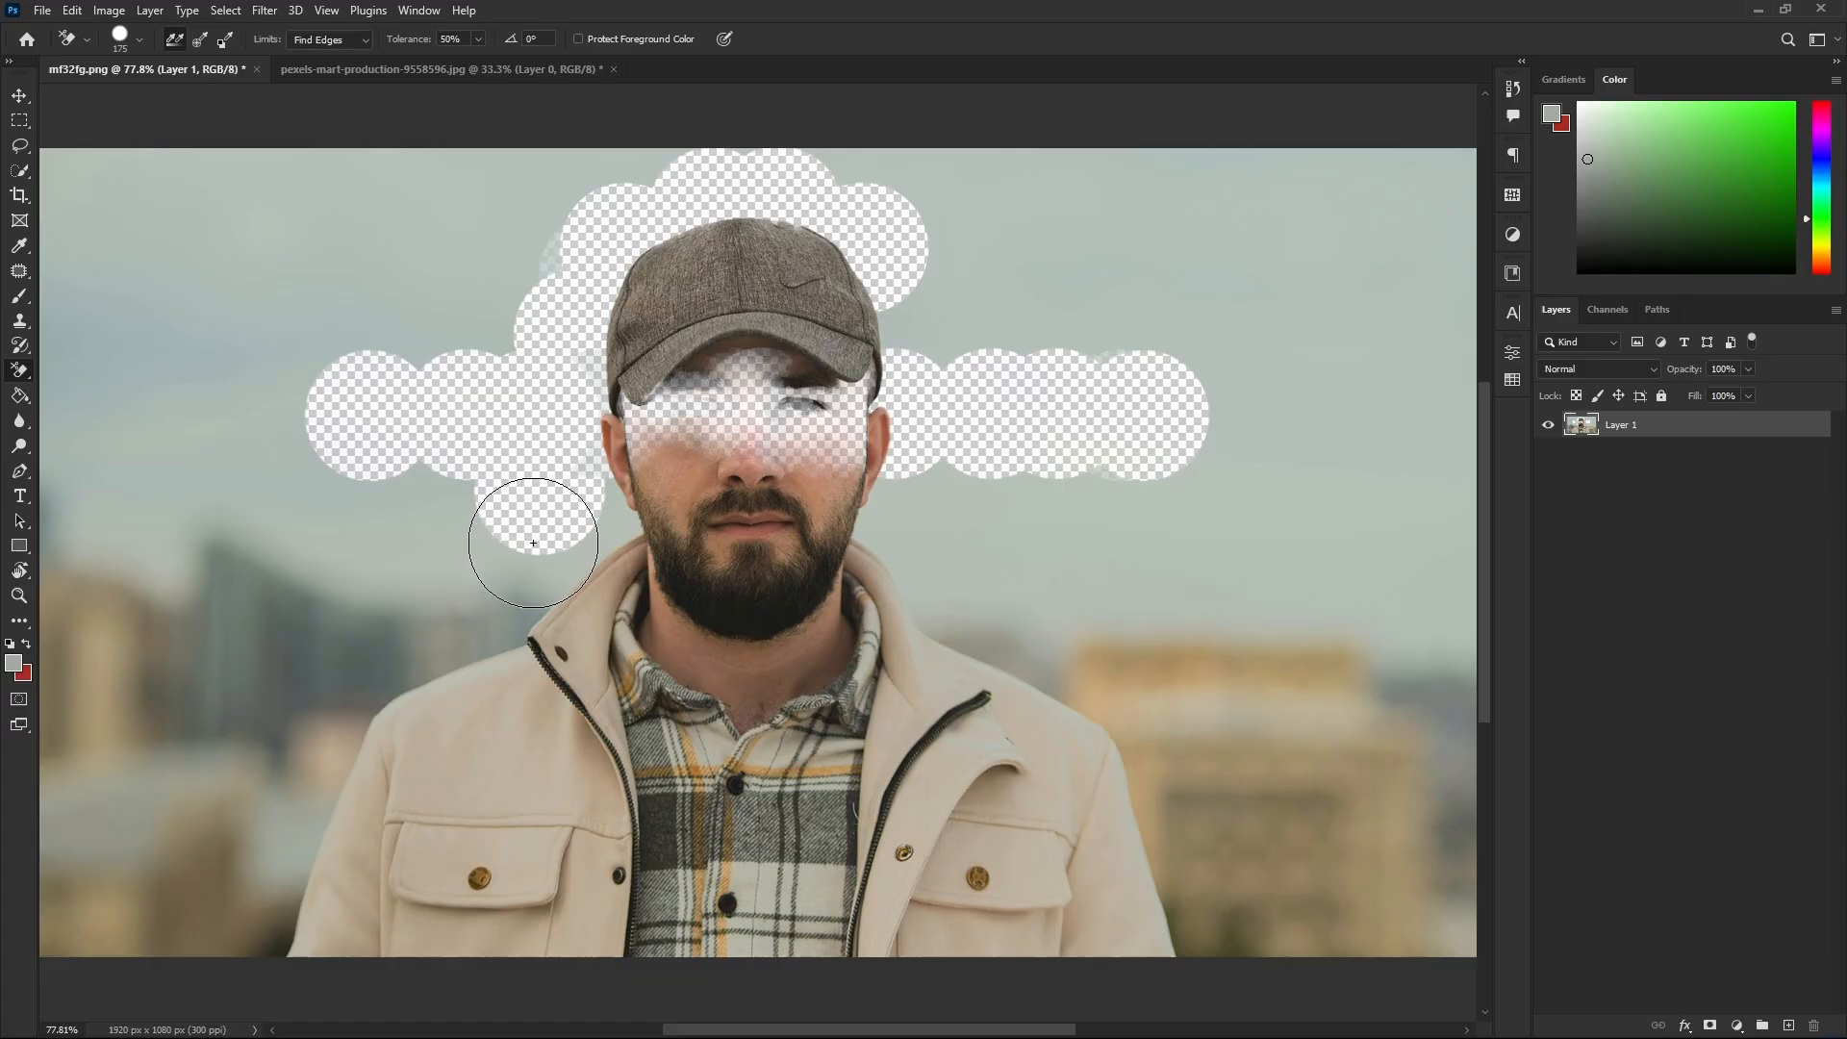
mouse_move(528, 528)
mouse_down()
mouse_move(498, 629)
mouse_move(287, 769)
mouse_up()
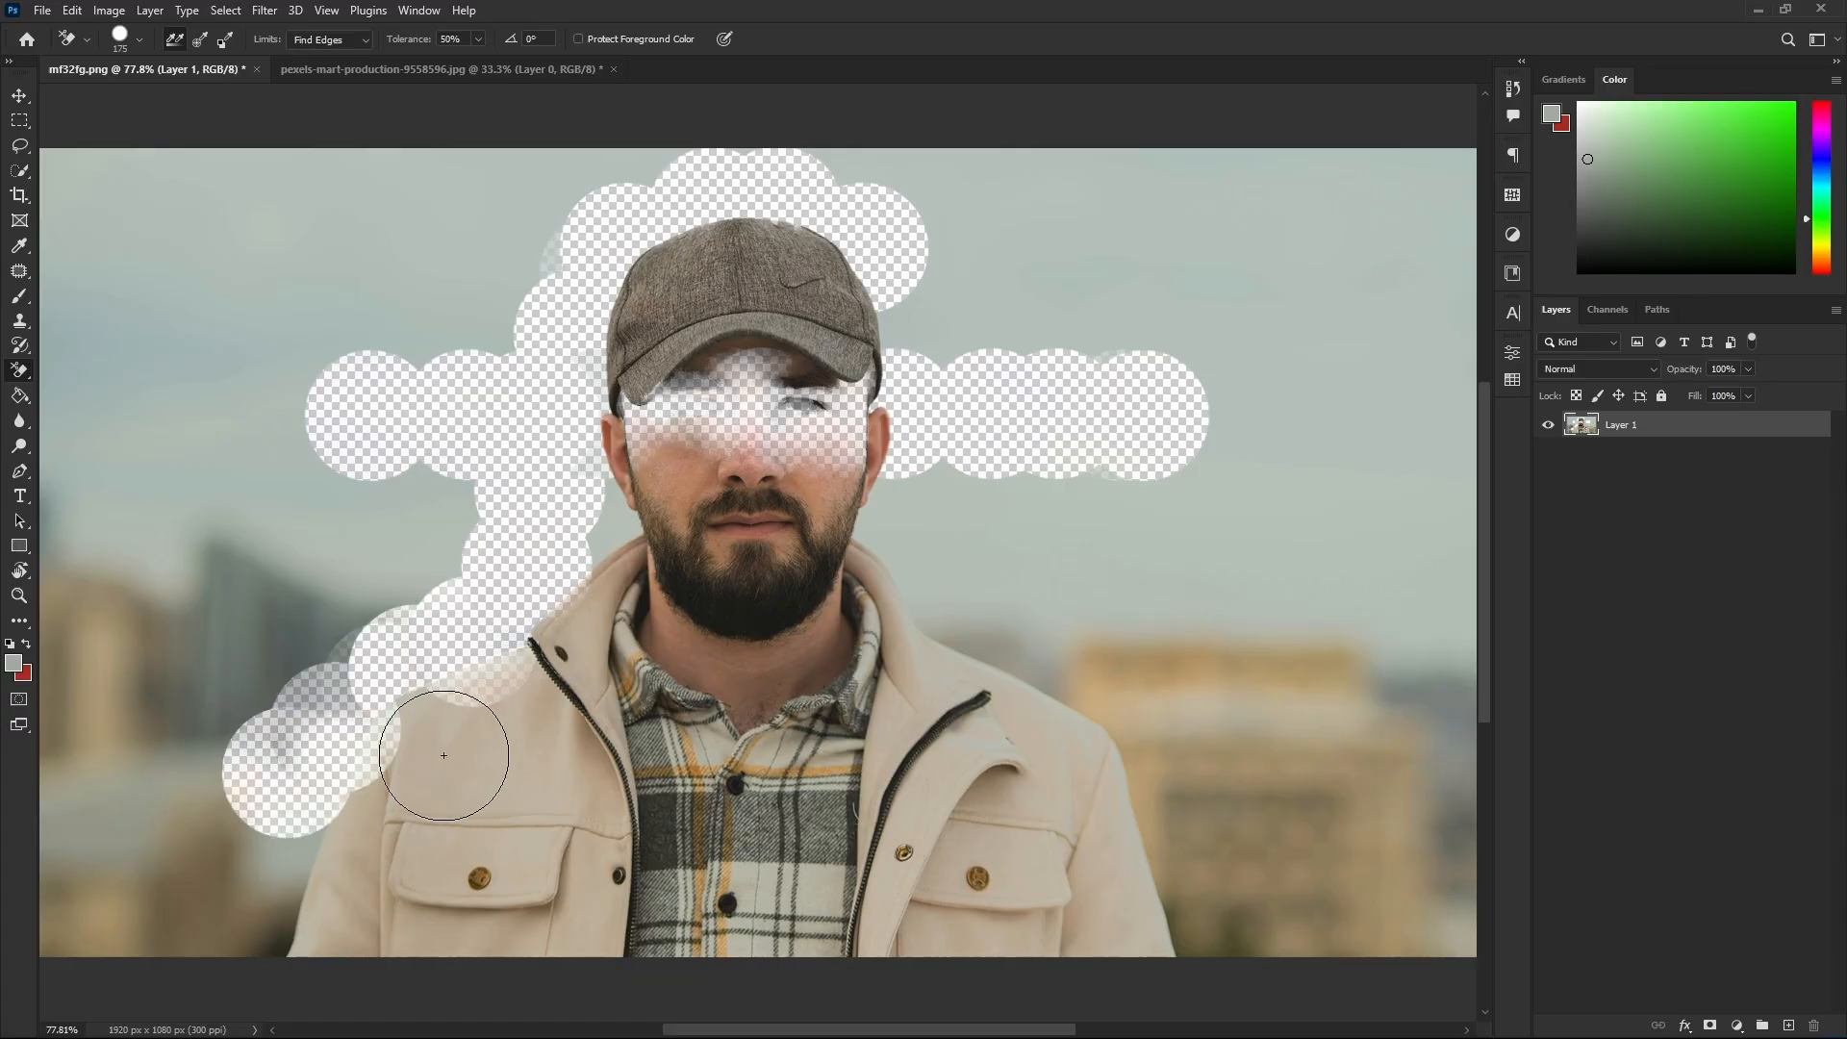
drag(939, 602, 1105, 693)
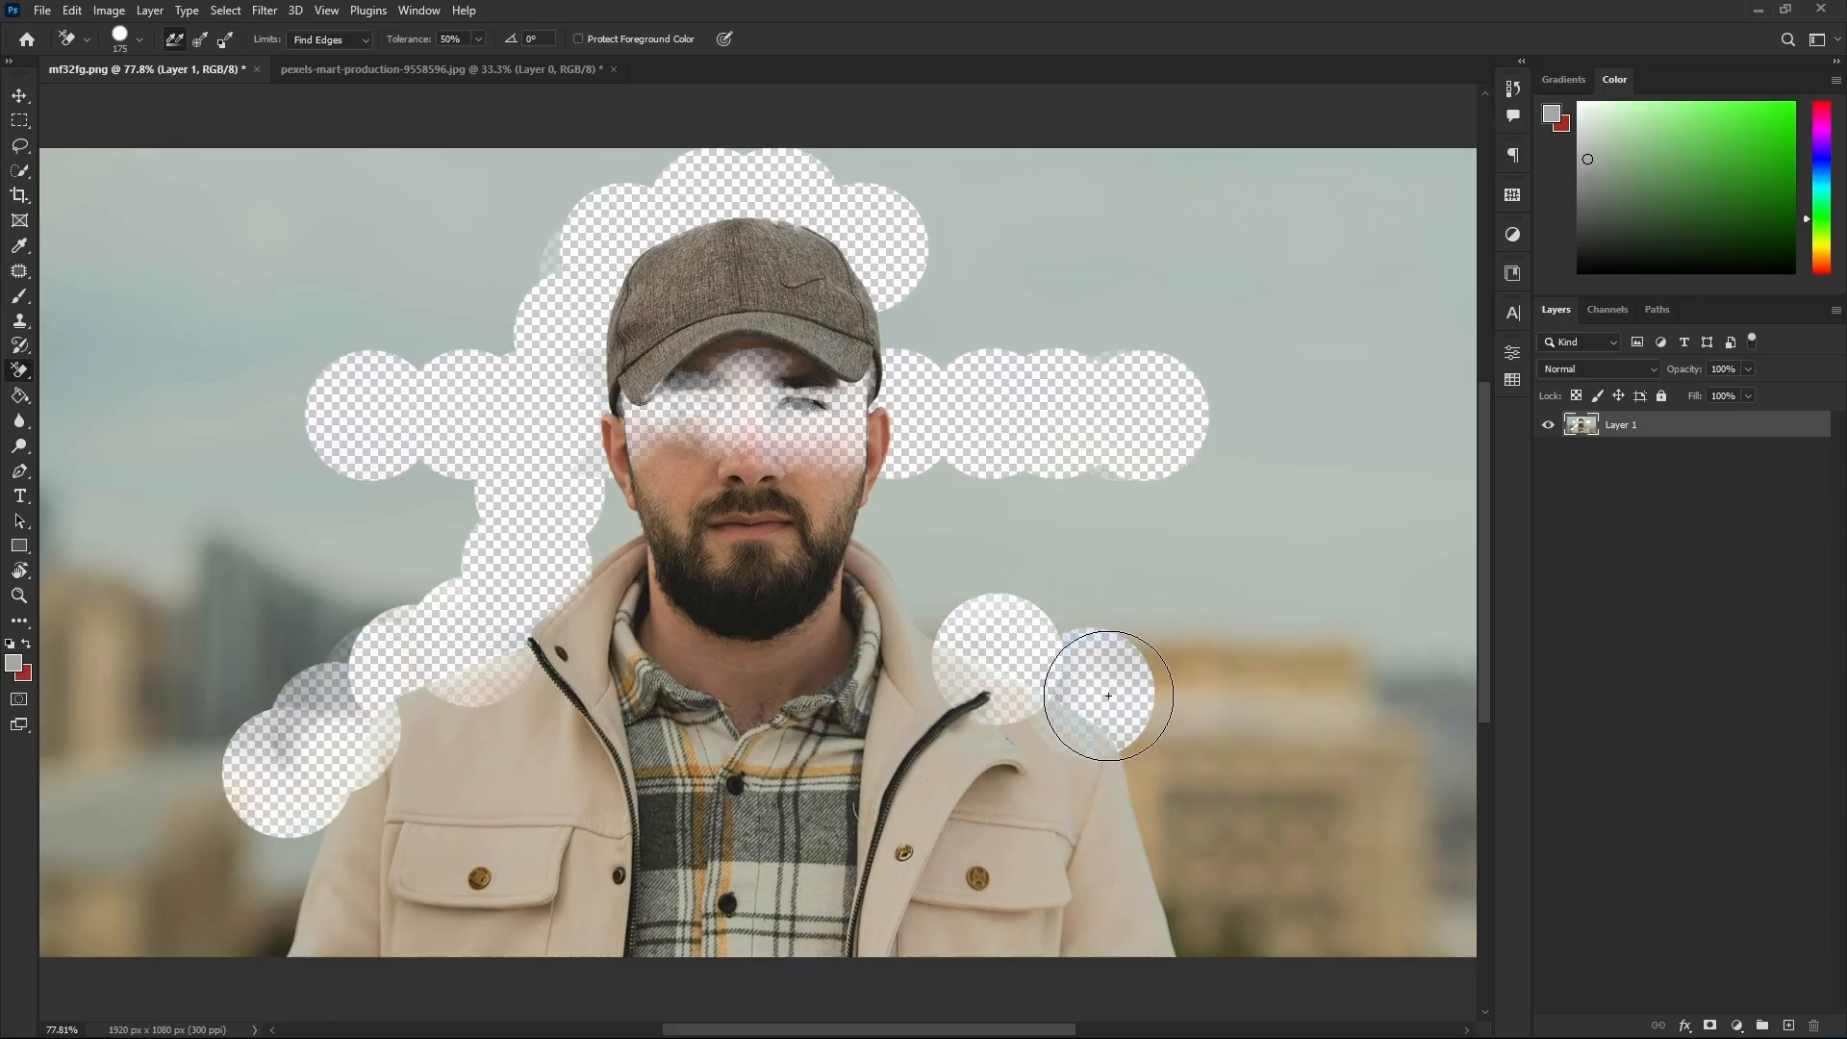
mouse_move(921, 577)
mouse_down()
mouse_move(919, 424)
mouse_move(916, 439)
mouse_up()
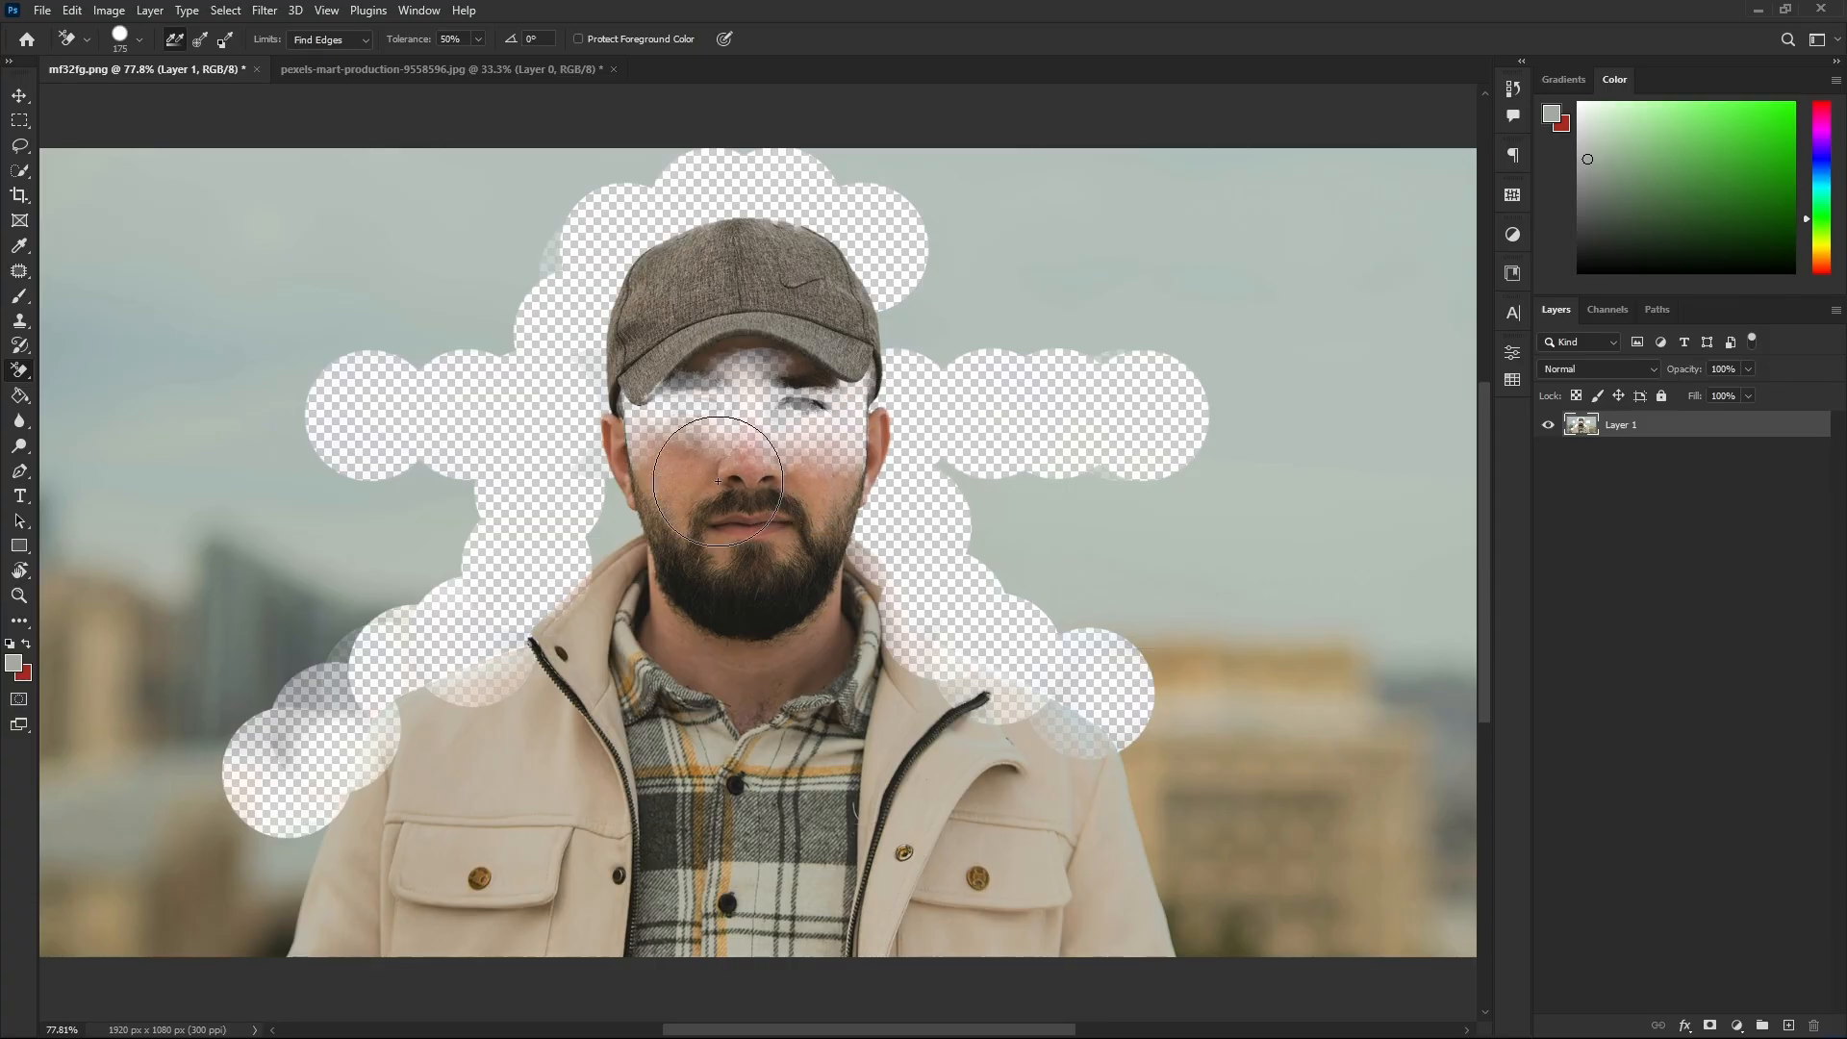
drag(575, 500, 613, 573)
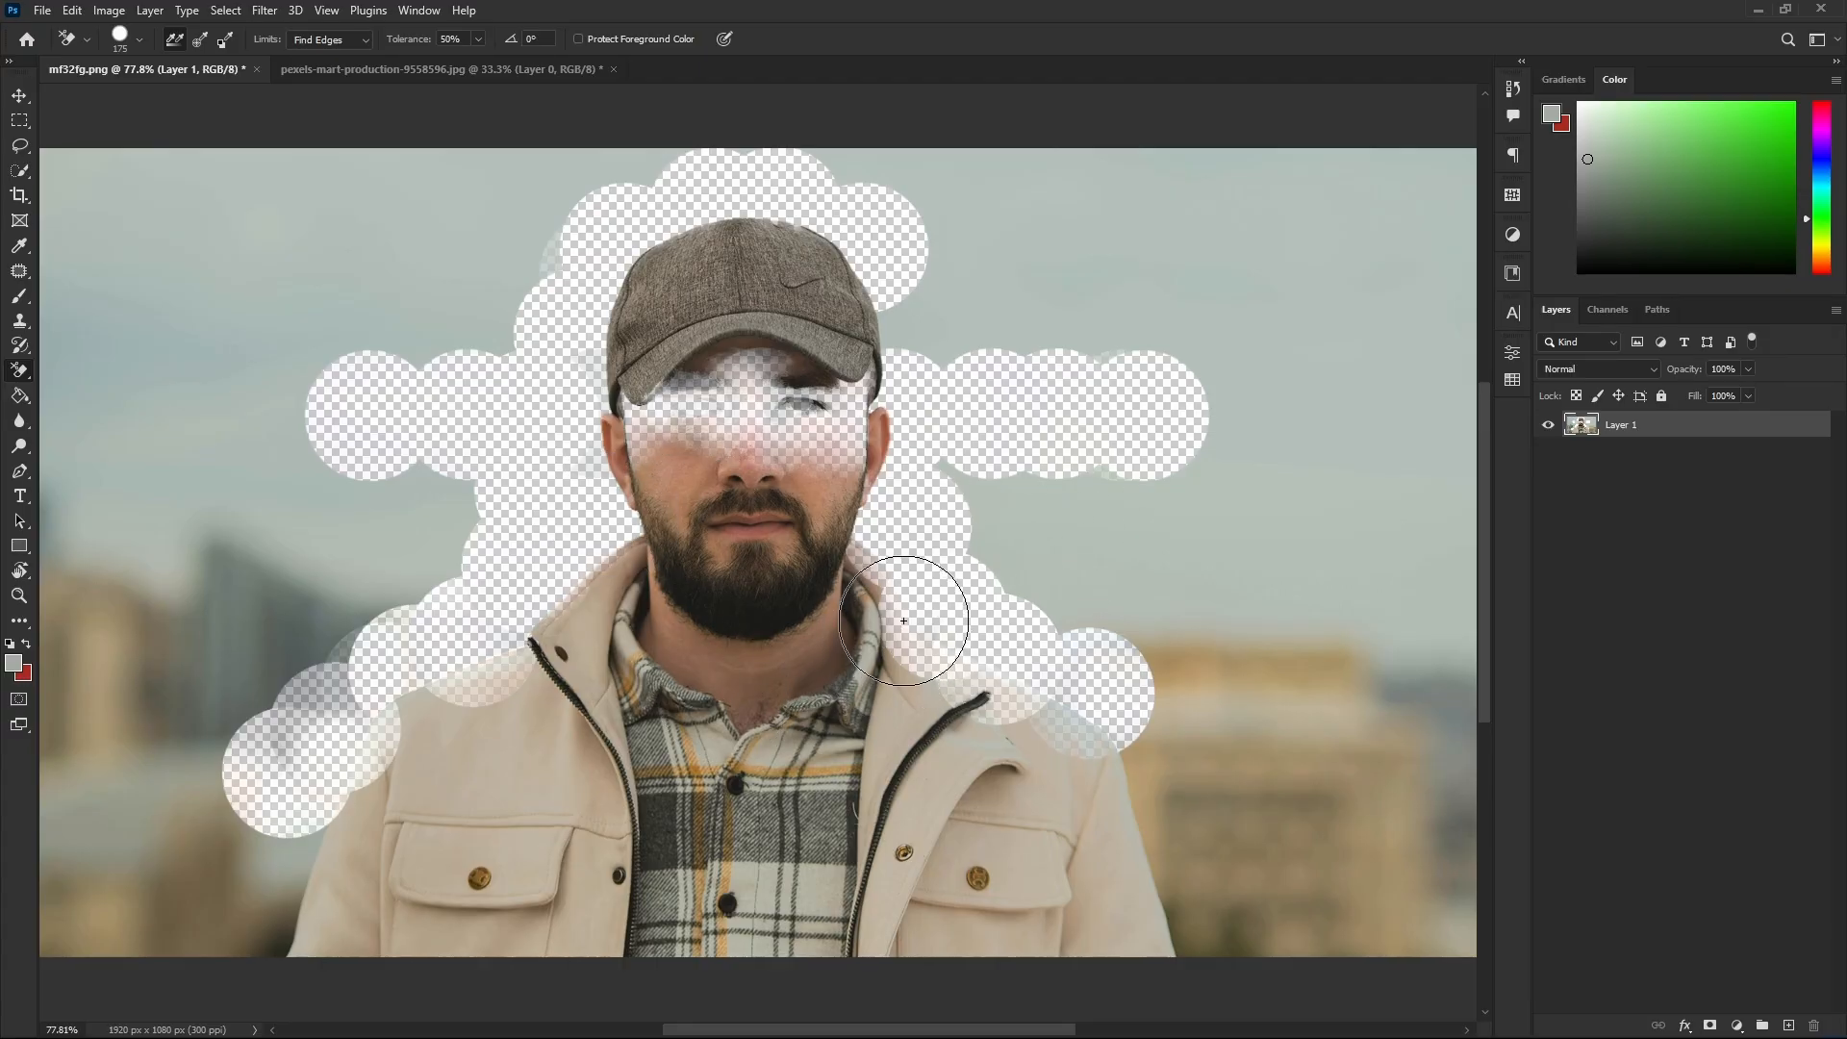
click(452, 69)
key(ctrl+Tab)
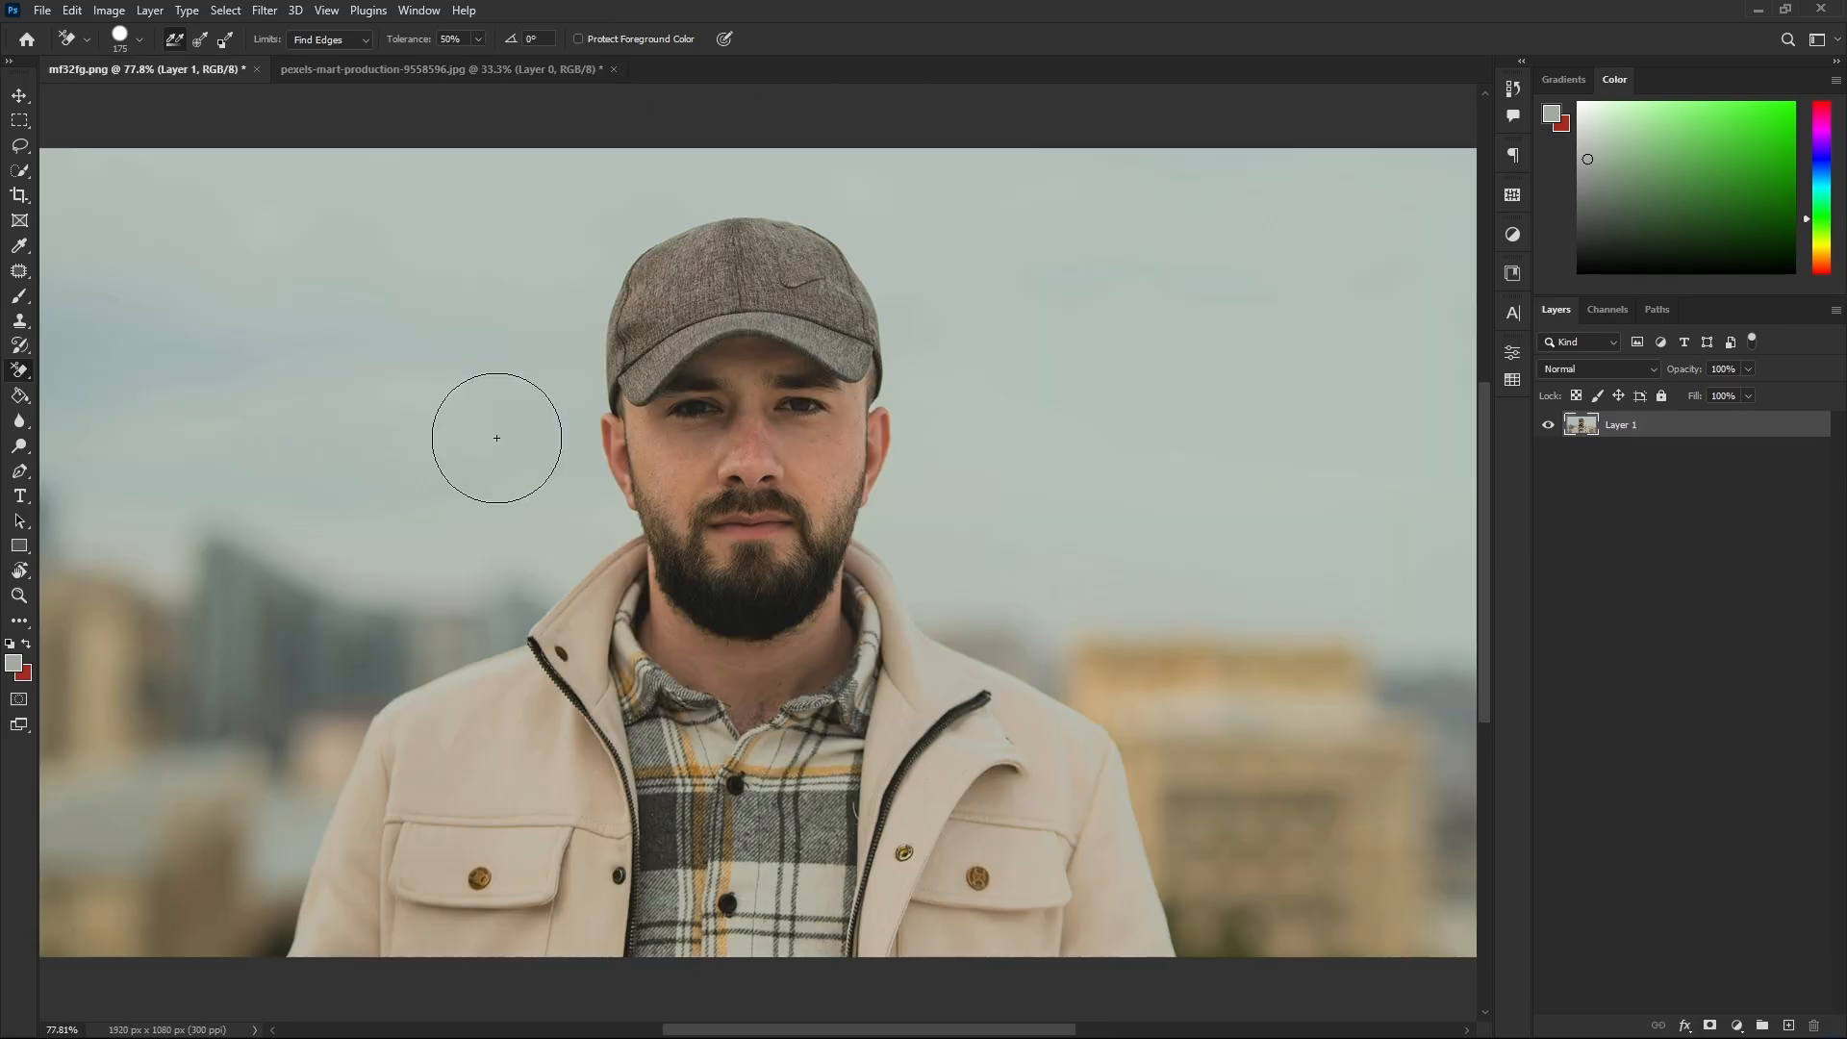
- Try the Magic Eraser Tool on the sky left of the man with a tolerance of 60, and undo the erasure
right_click(16, 373)
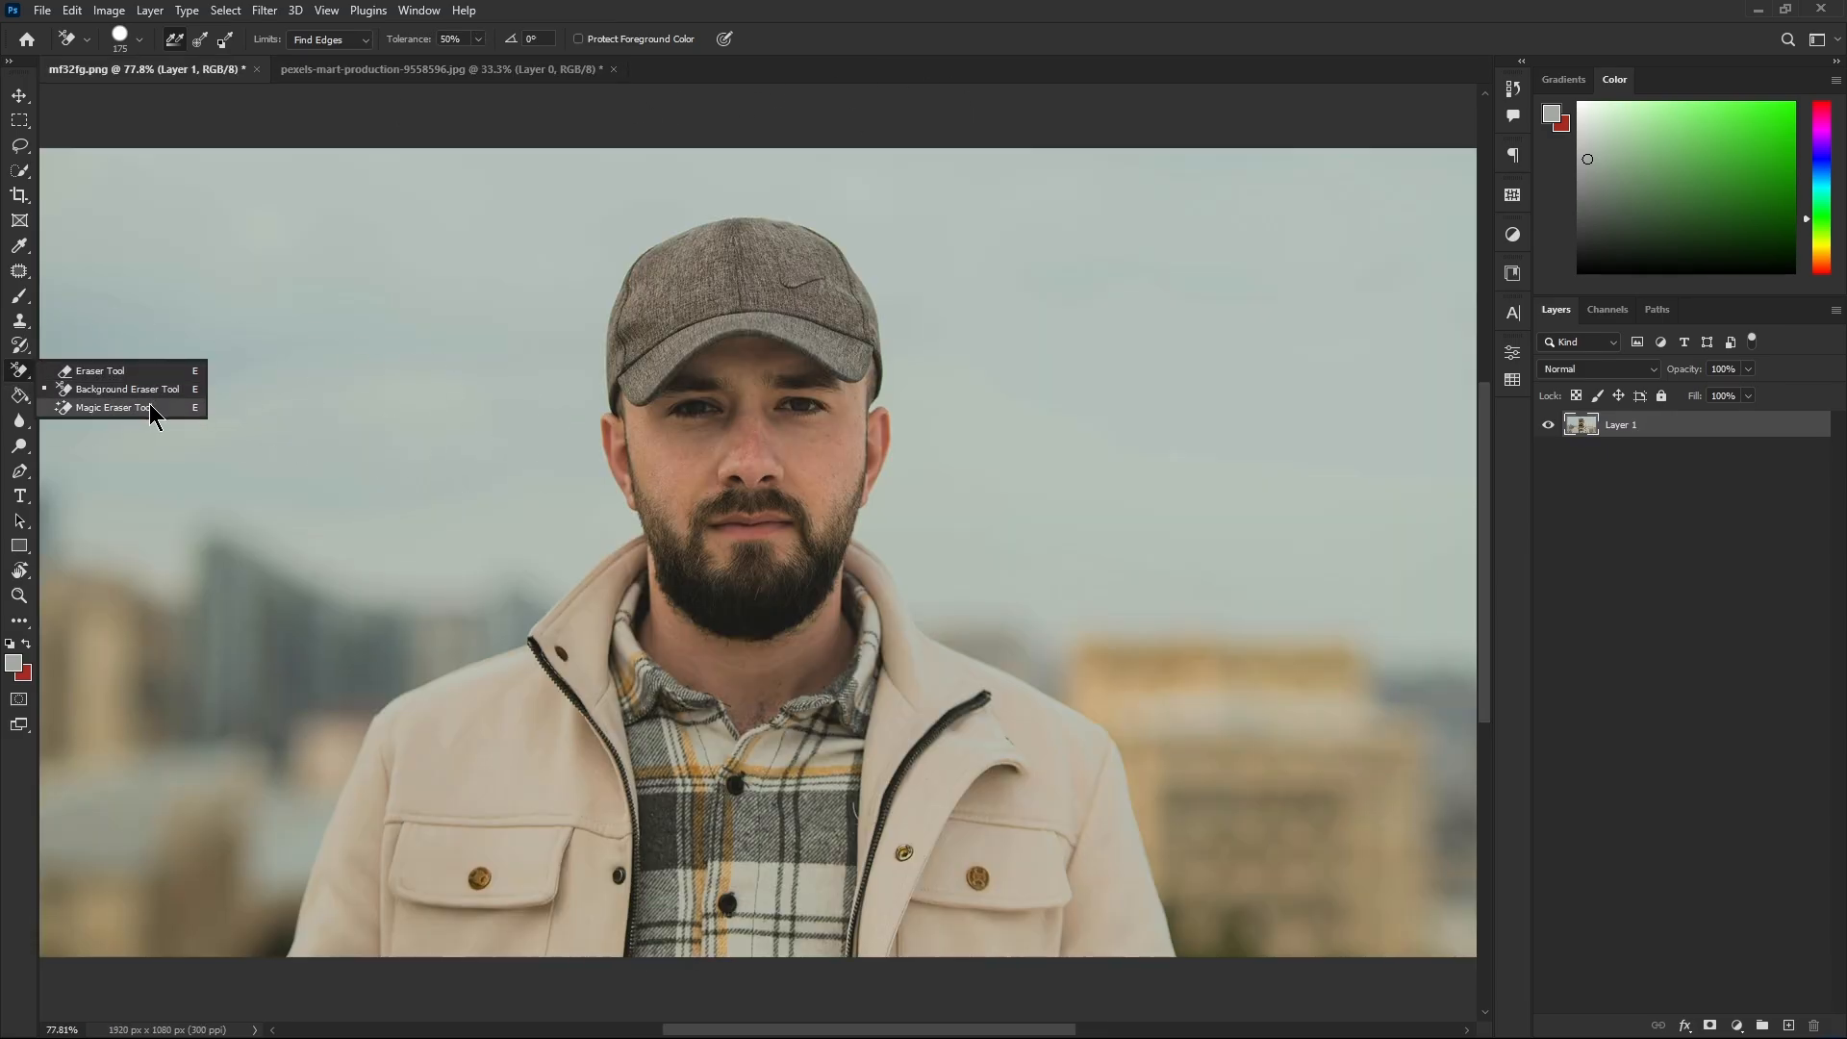
click(114, 408)
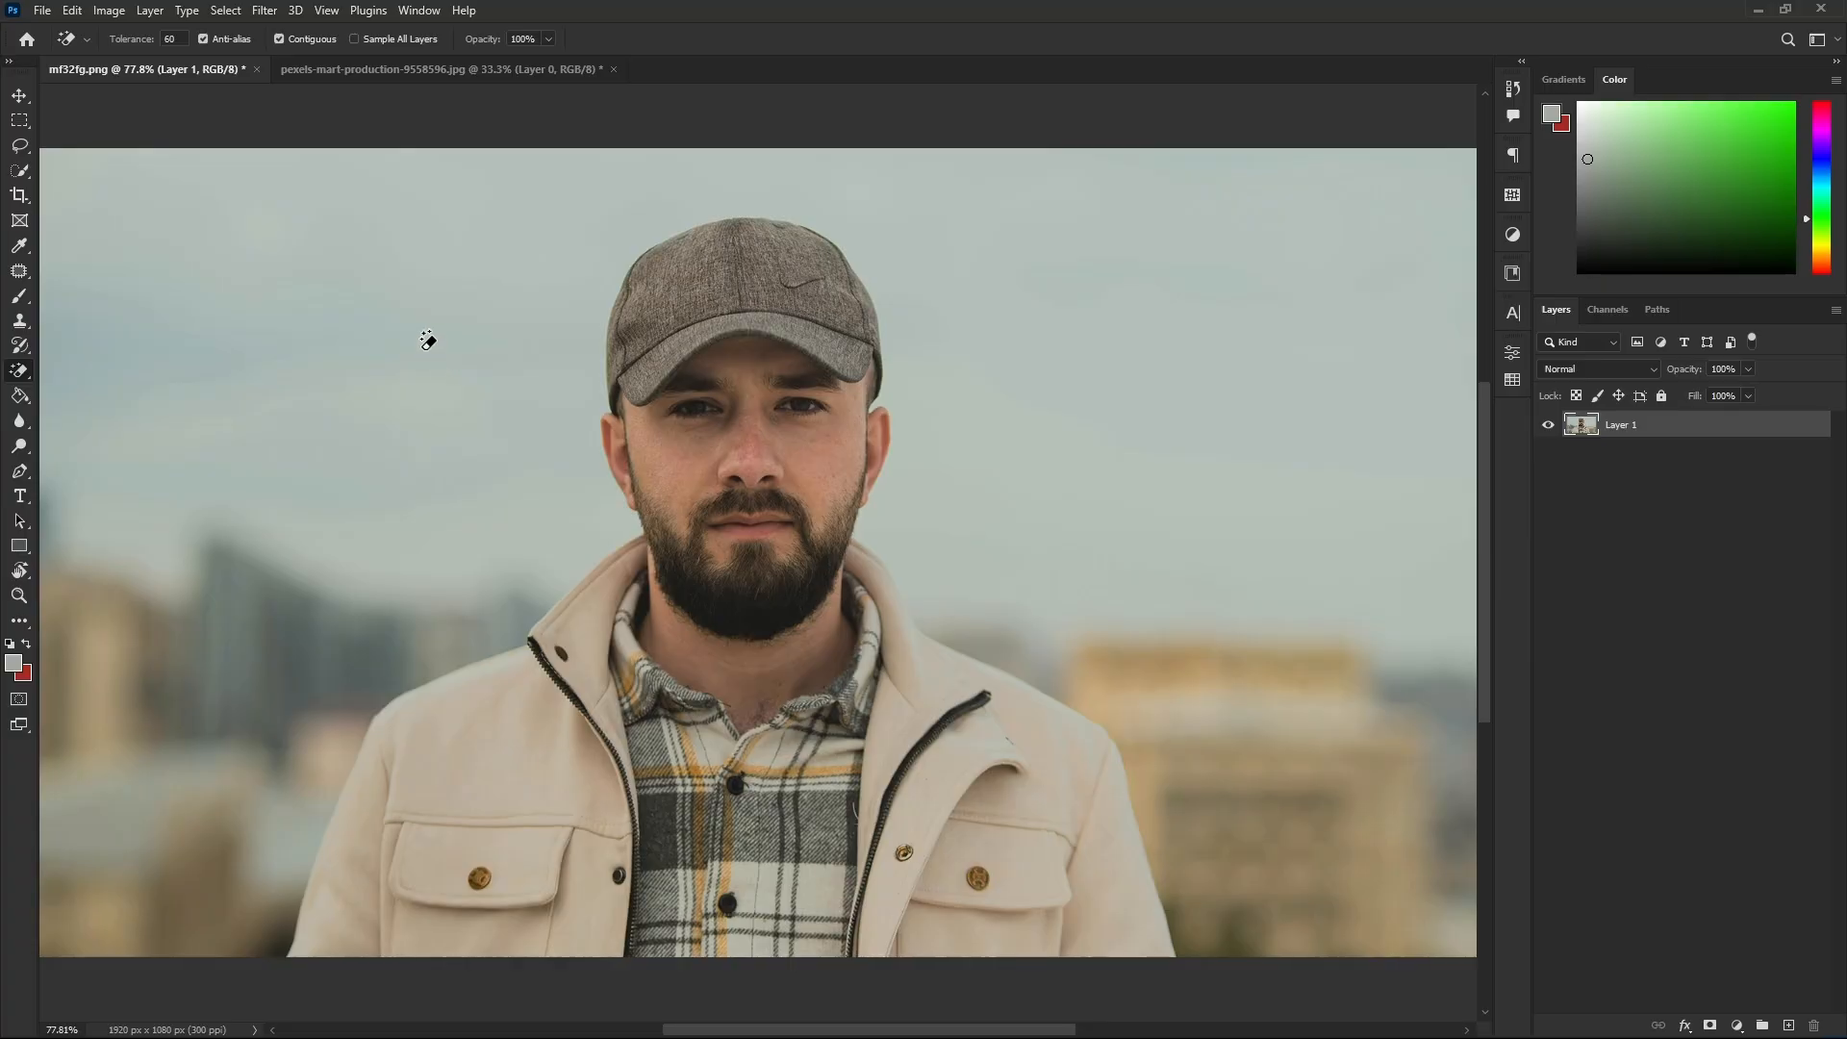
click(427, 341)
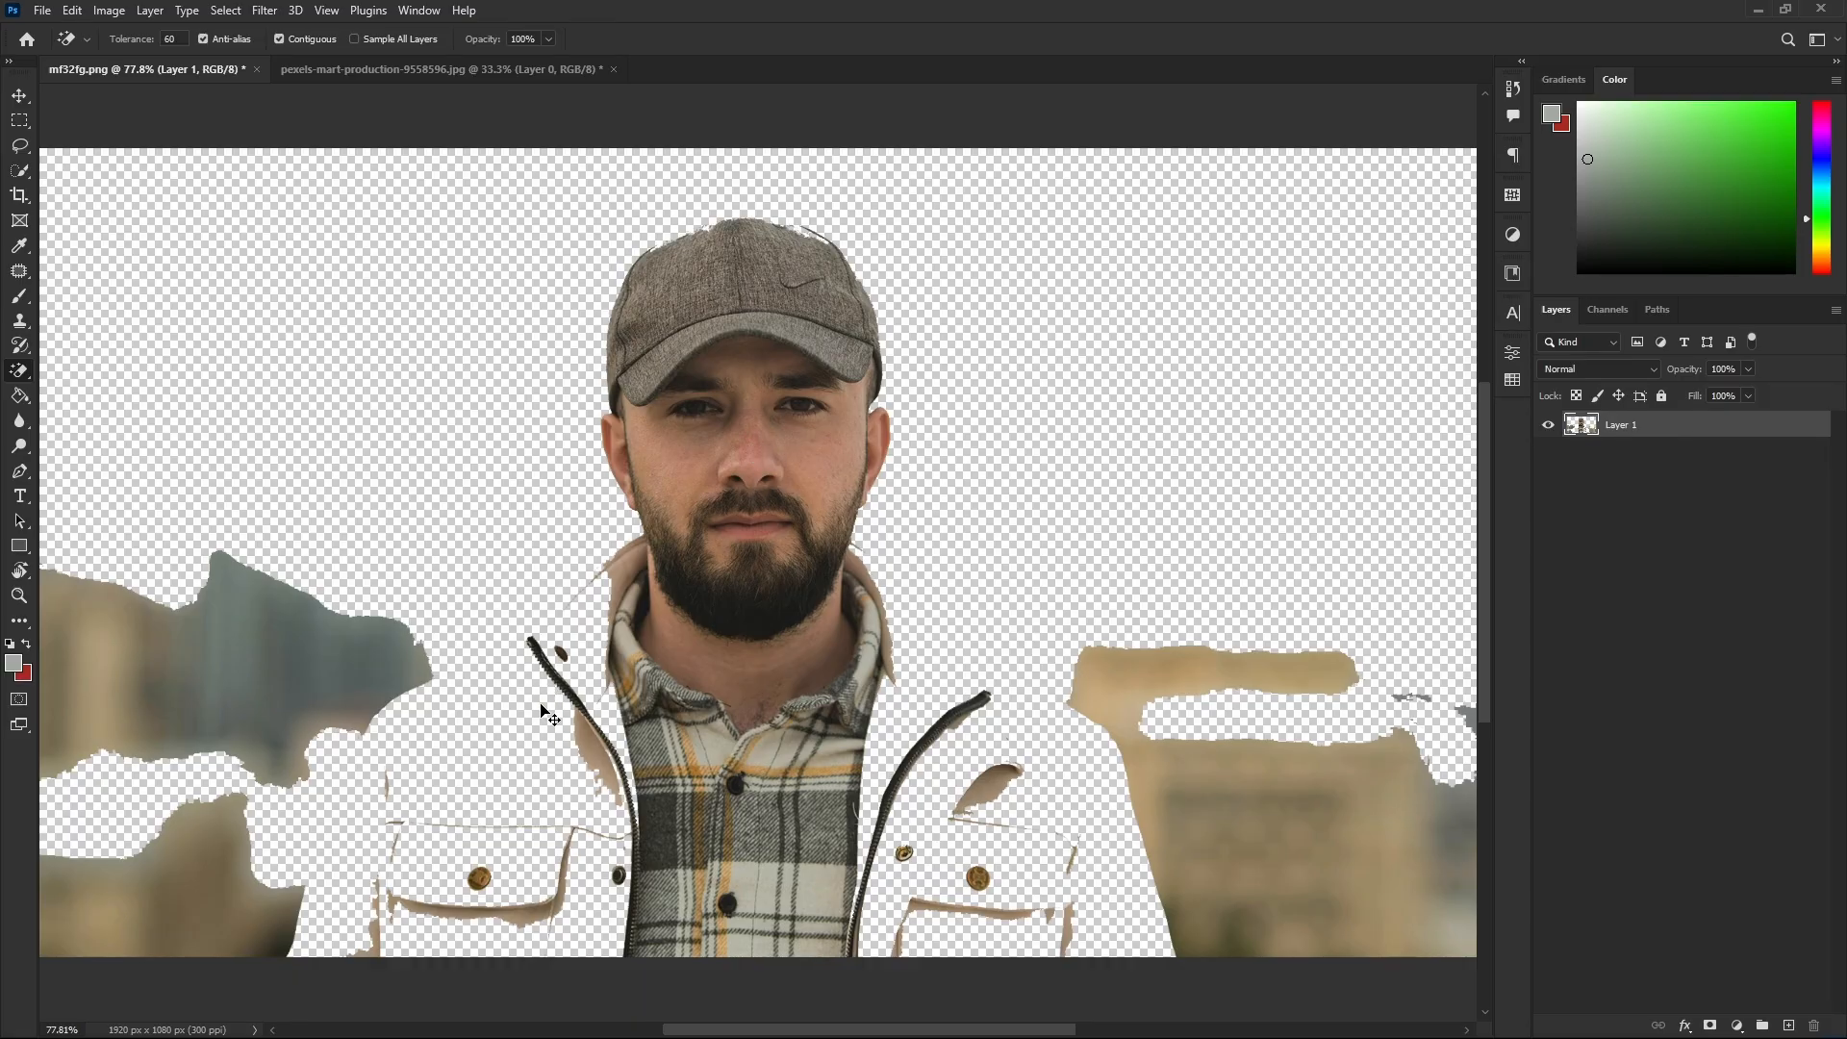
key(ctrl+z)
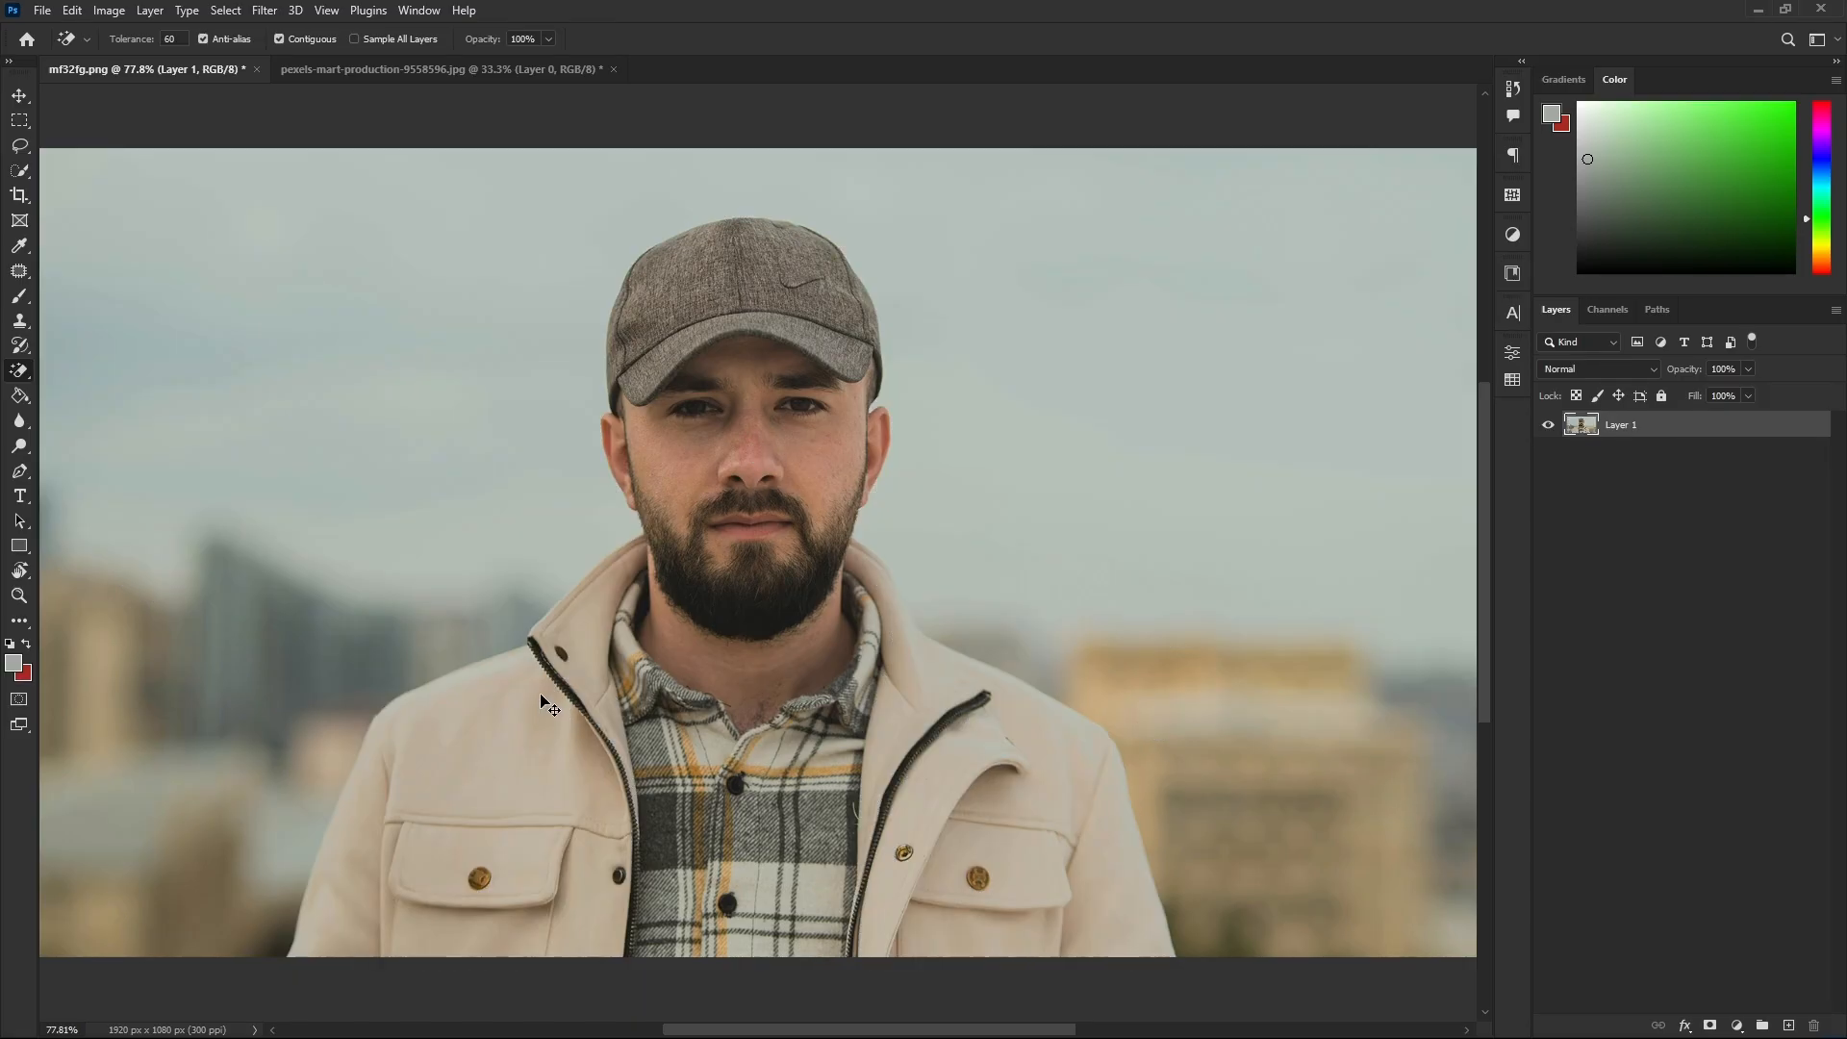
- Set the Magic Eraser tolerance to 15 and erase the sky and the upper part of the building right of the man
double_click(182, 41)
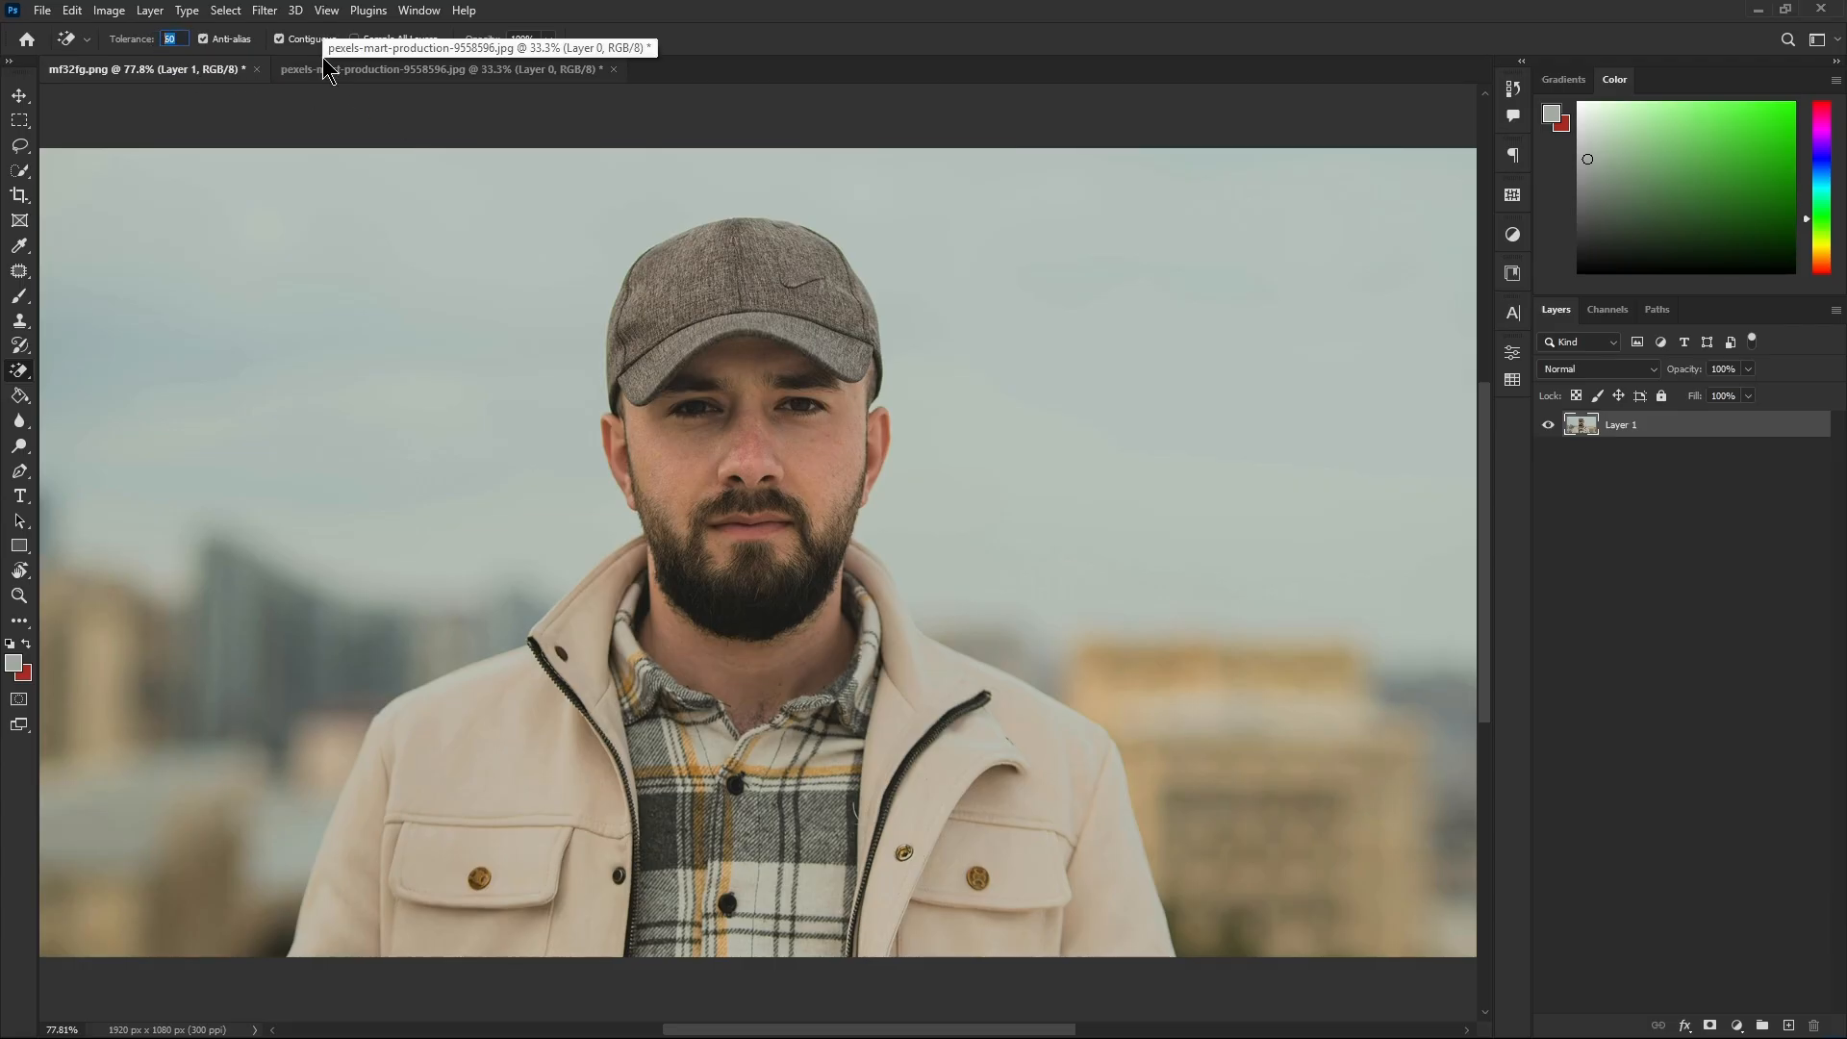
text(15)
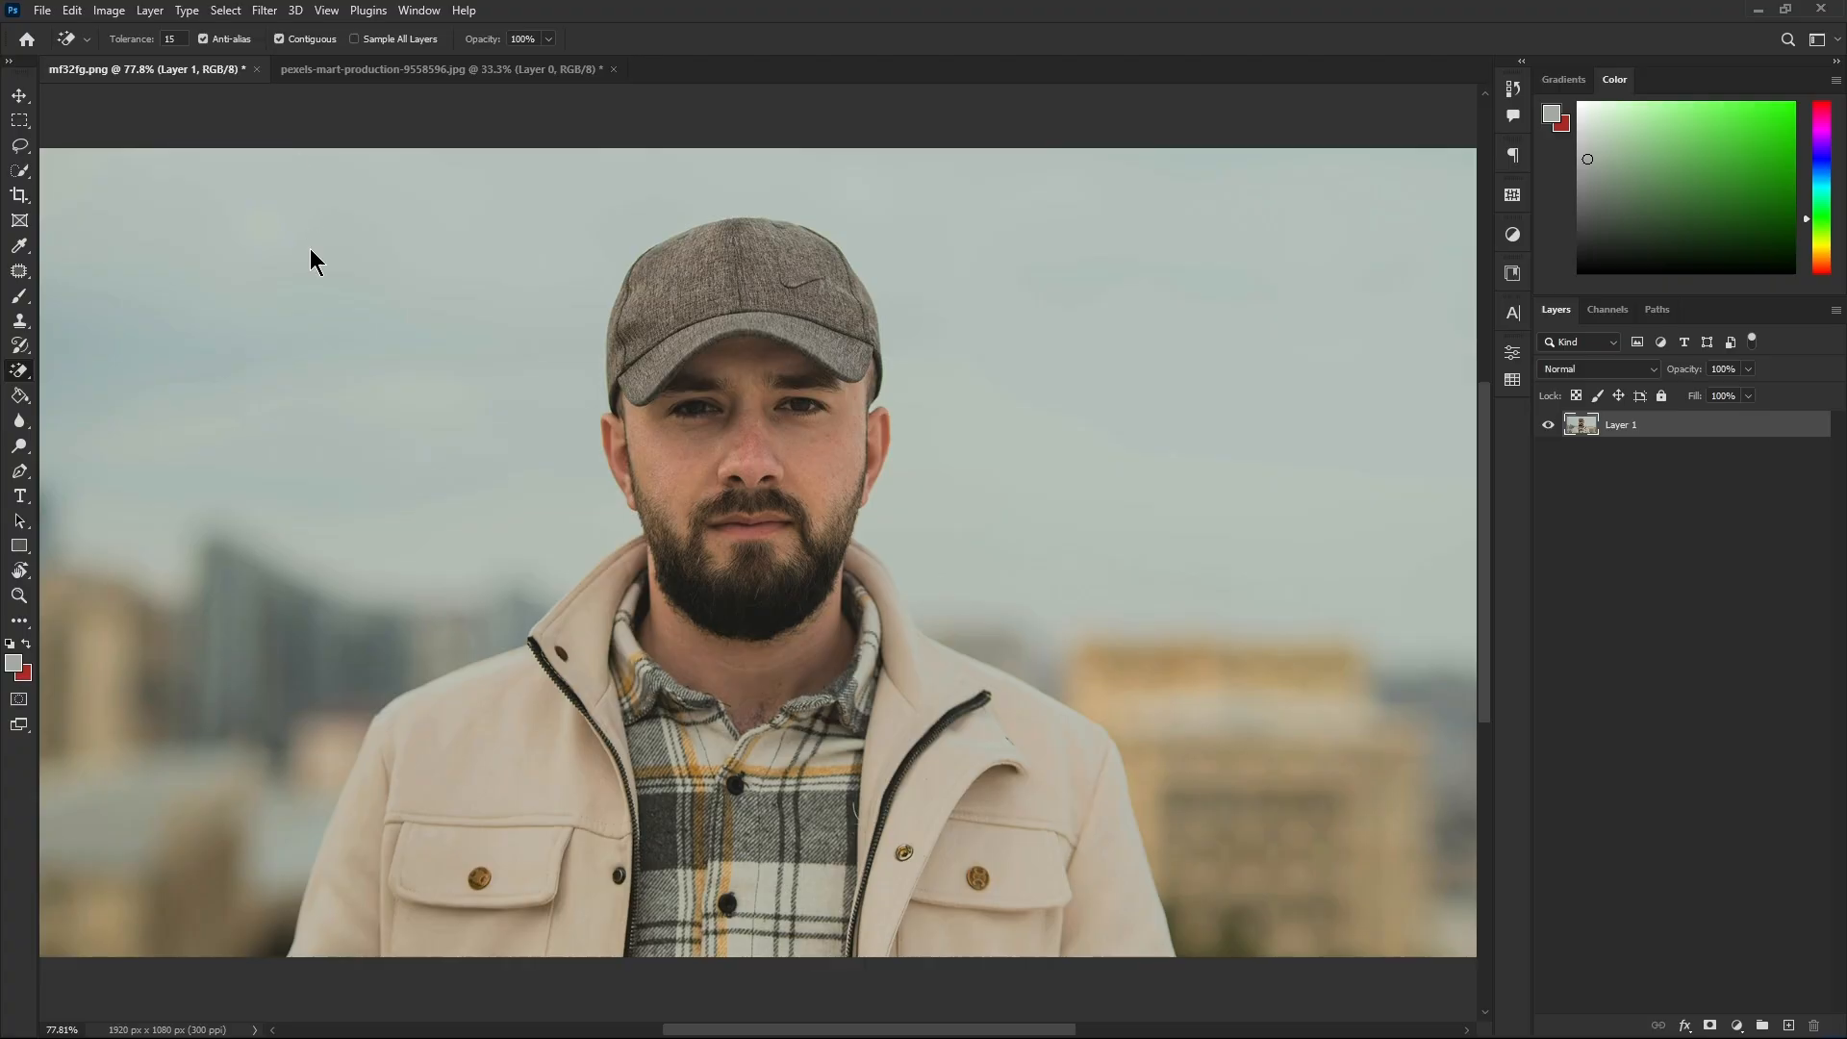
click(310, 262)
click(1237, 673)
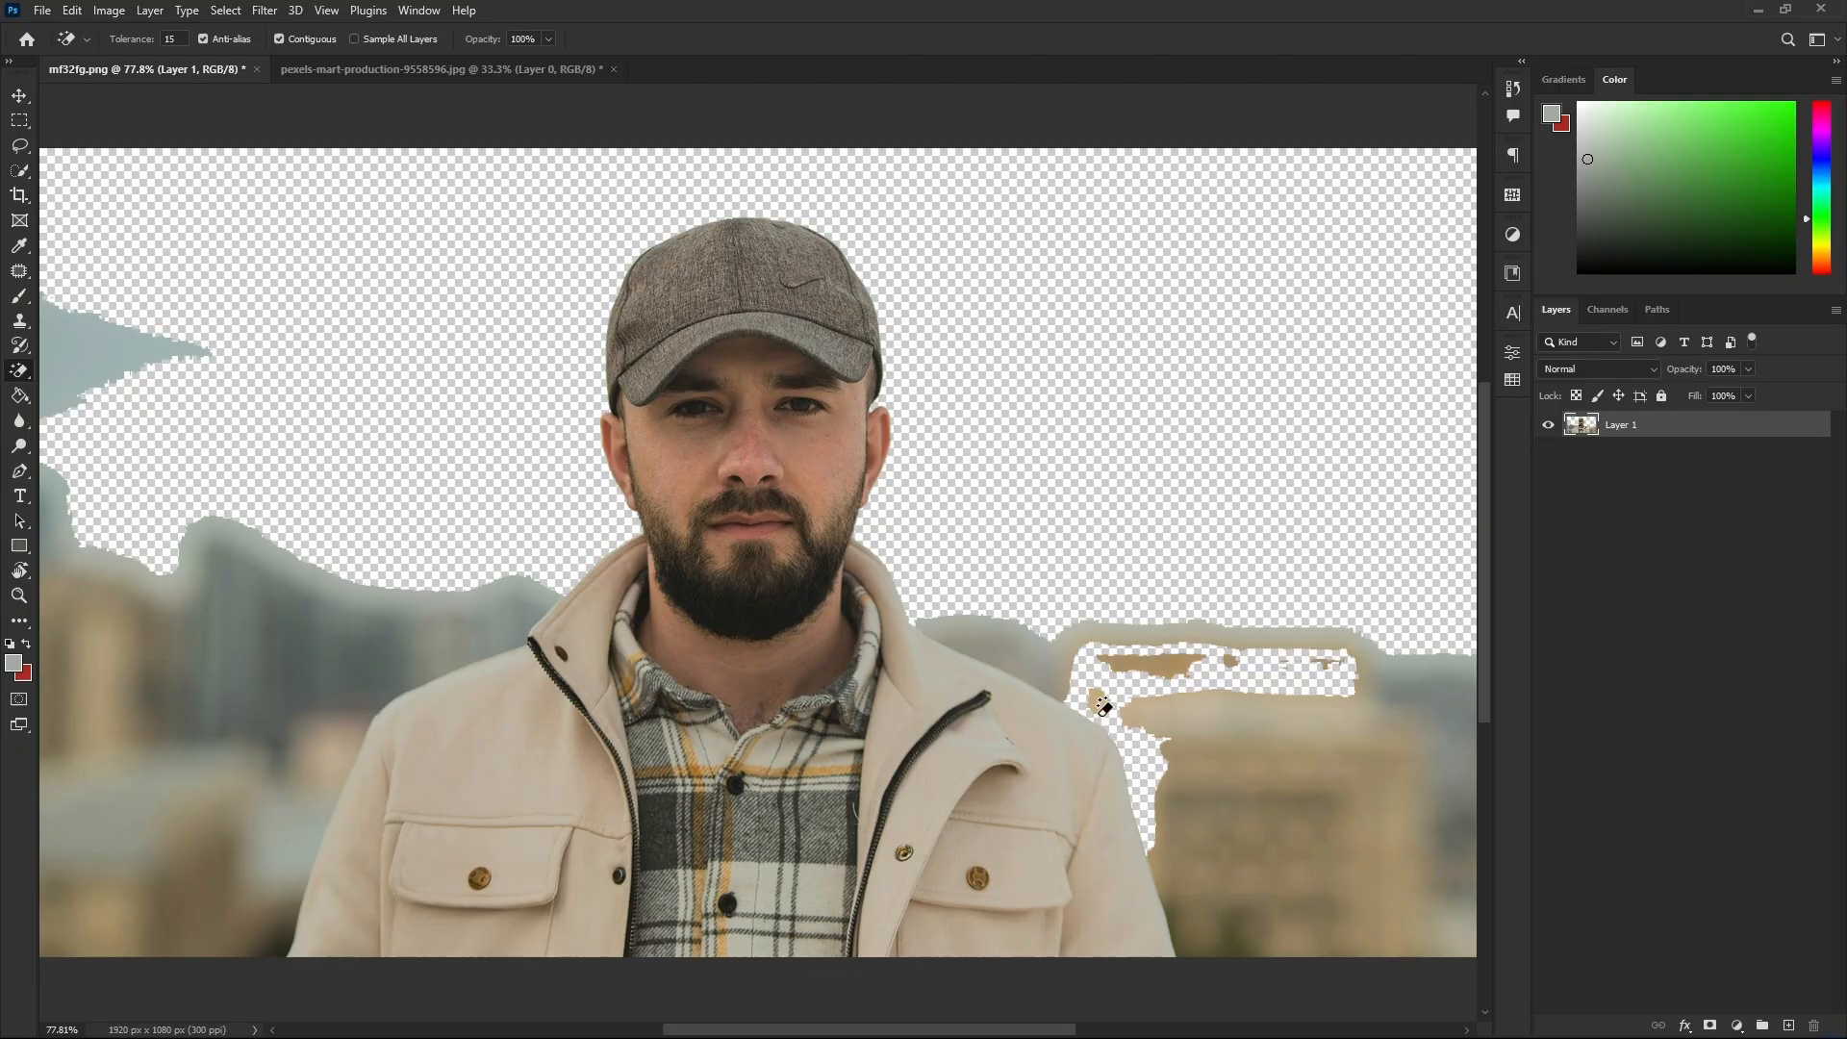
- Erase several patches of the blurred city left of the man and the lower part of the building beside his right-hand shoulder
click(216, 760)
click(214, 880)
click(409, 647)
click(496, 621)
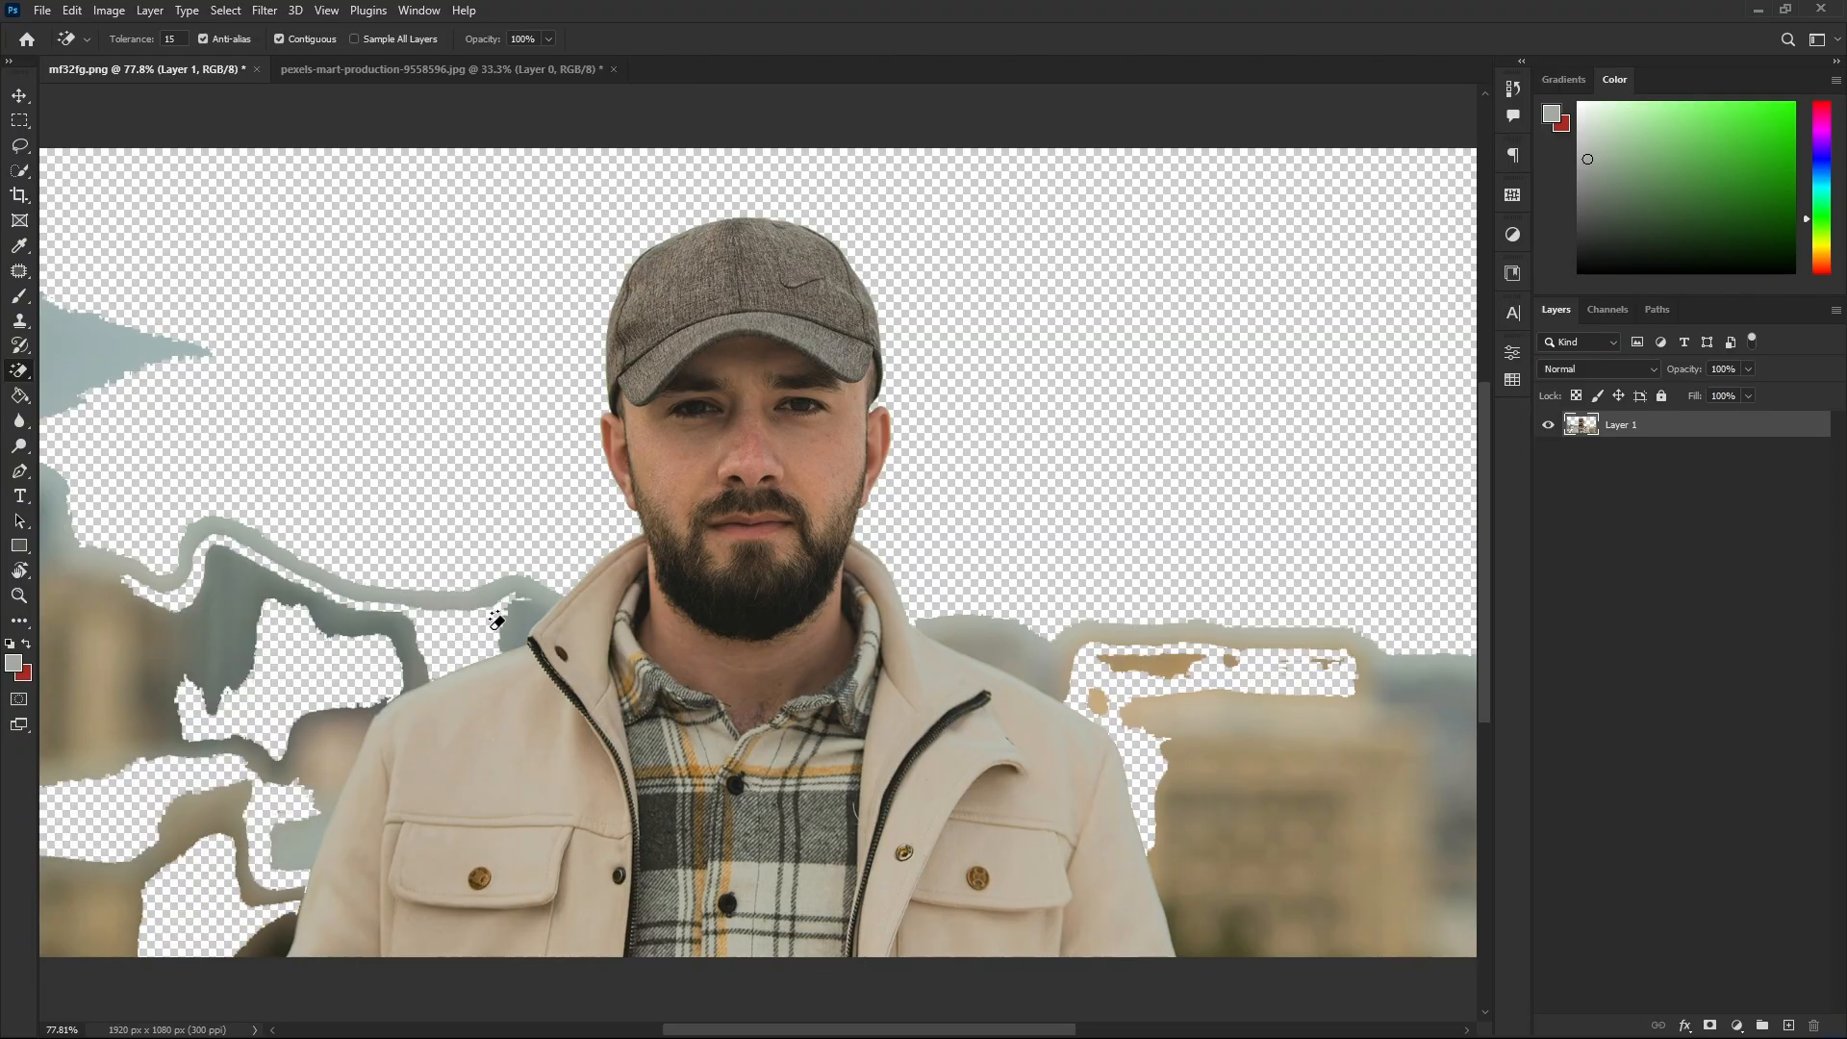
click(527, 604)
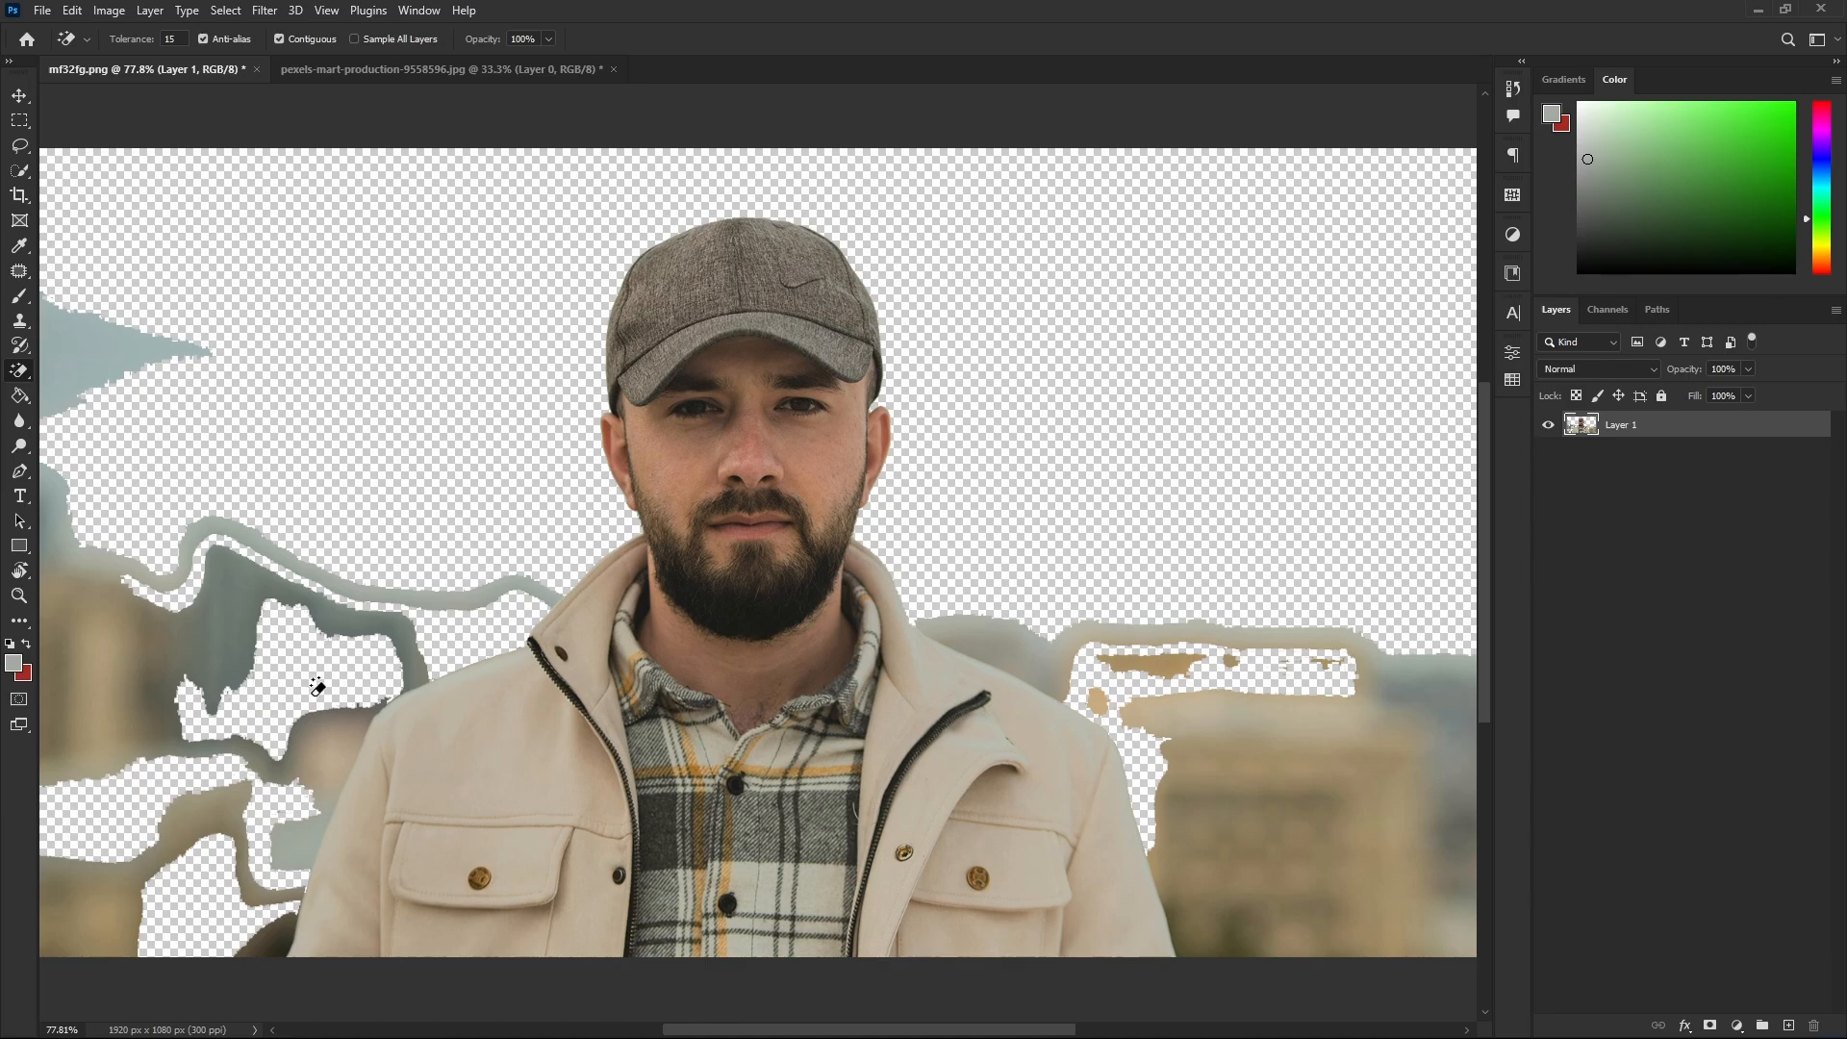
click(145, 647)
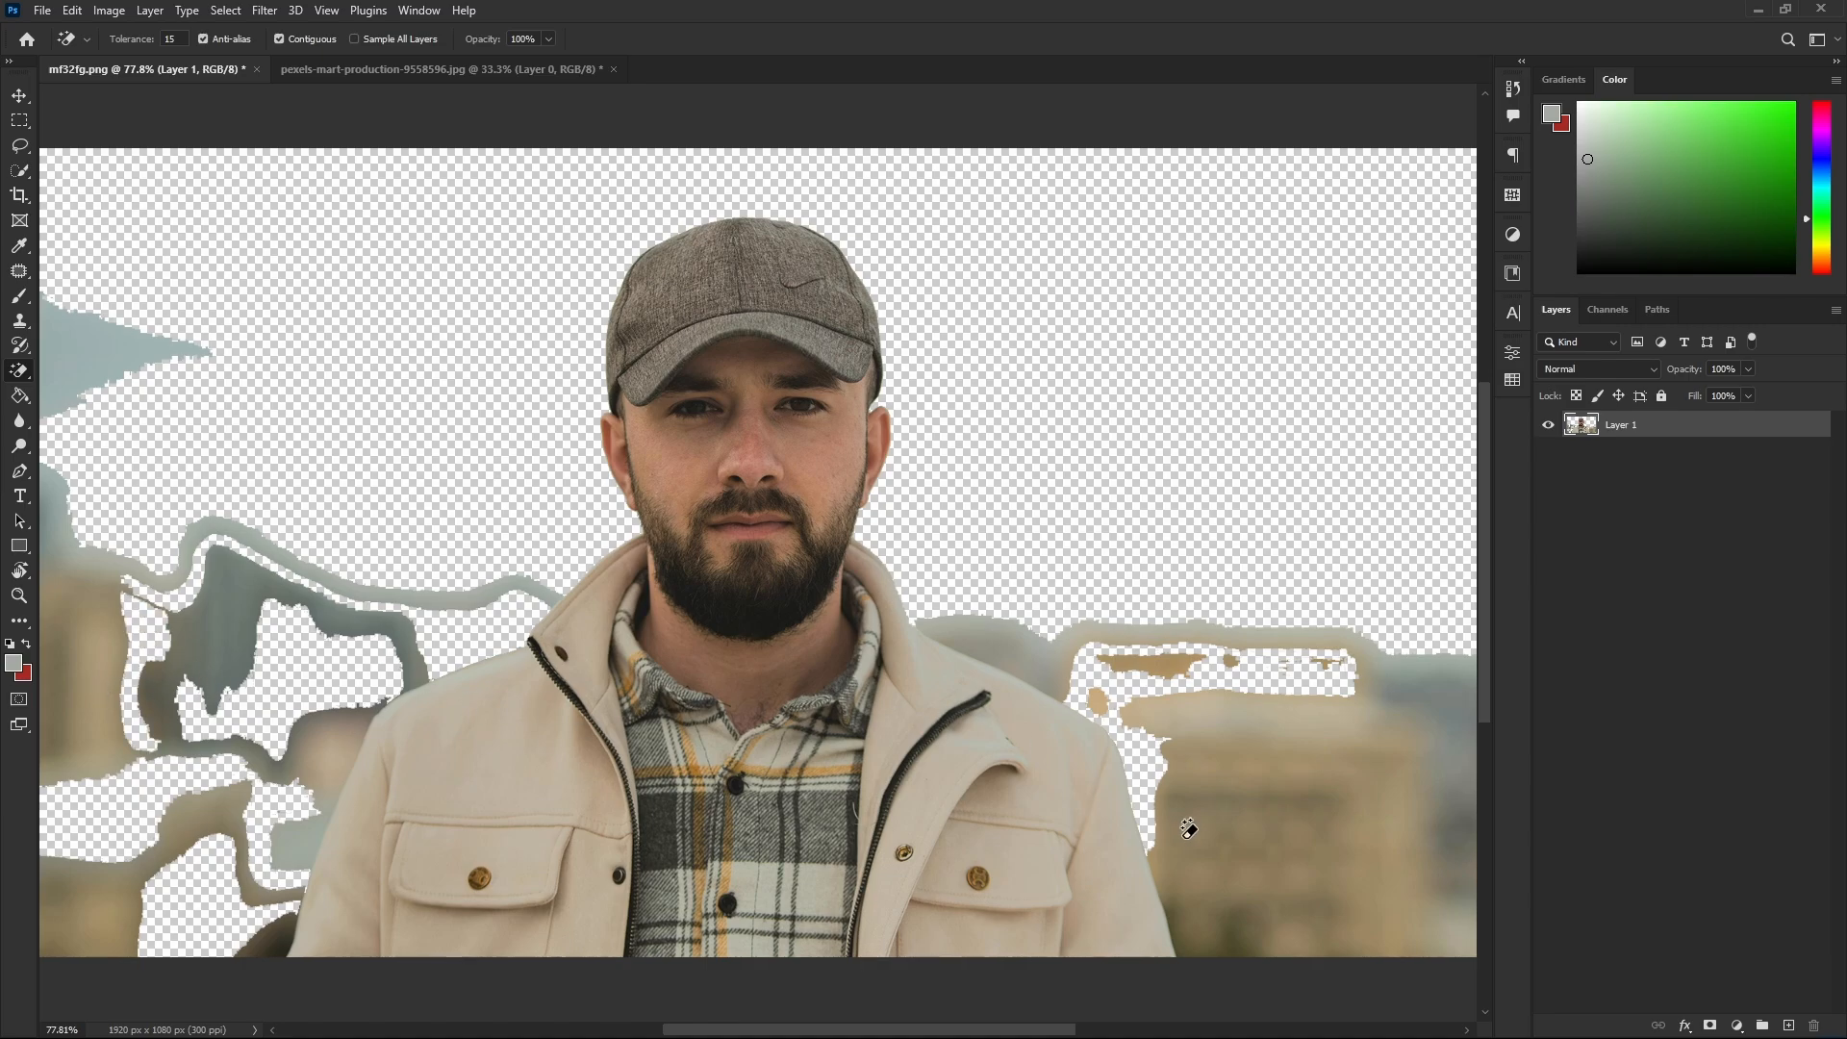
click(1190, 866)
mouse_move(904, 819)
mouse_down()
mouse_move(1084, 519)
mouse_move(1005, 782)
mouse_up()
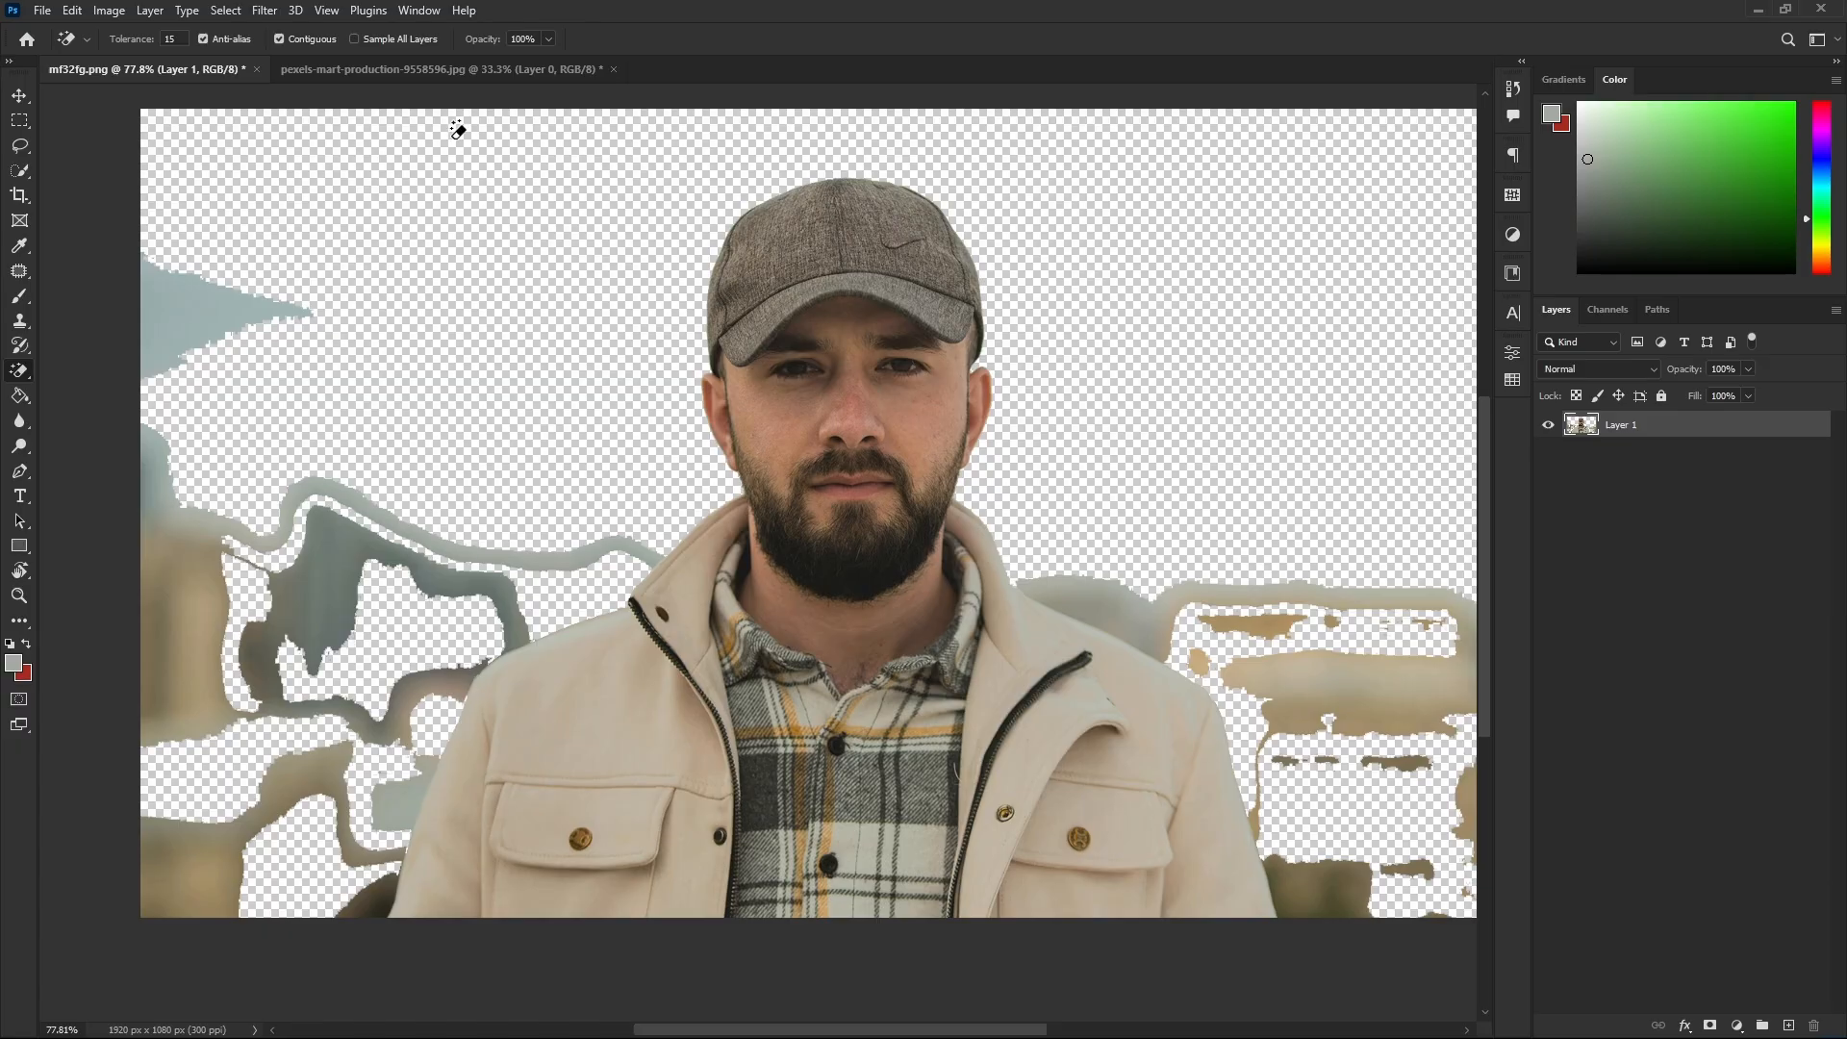
- In pexels-mart-production-9558596.jpg, erase the backdrop with a Magic Eraser tolerance of 40, including the shadow beside the shirt and the gap inside the arm
click(449, 70)
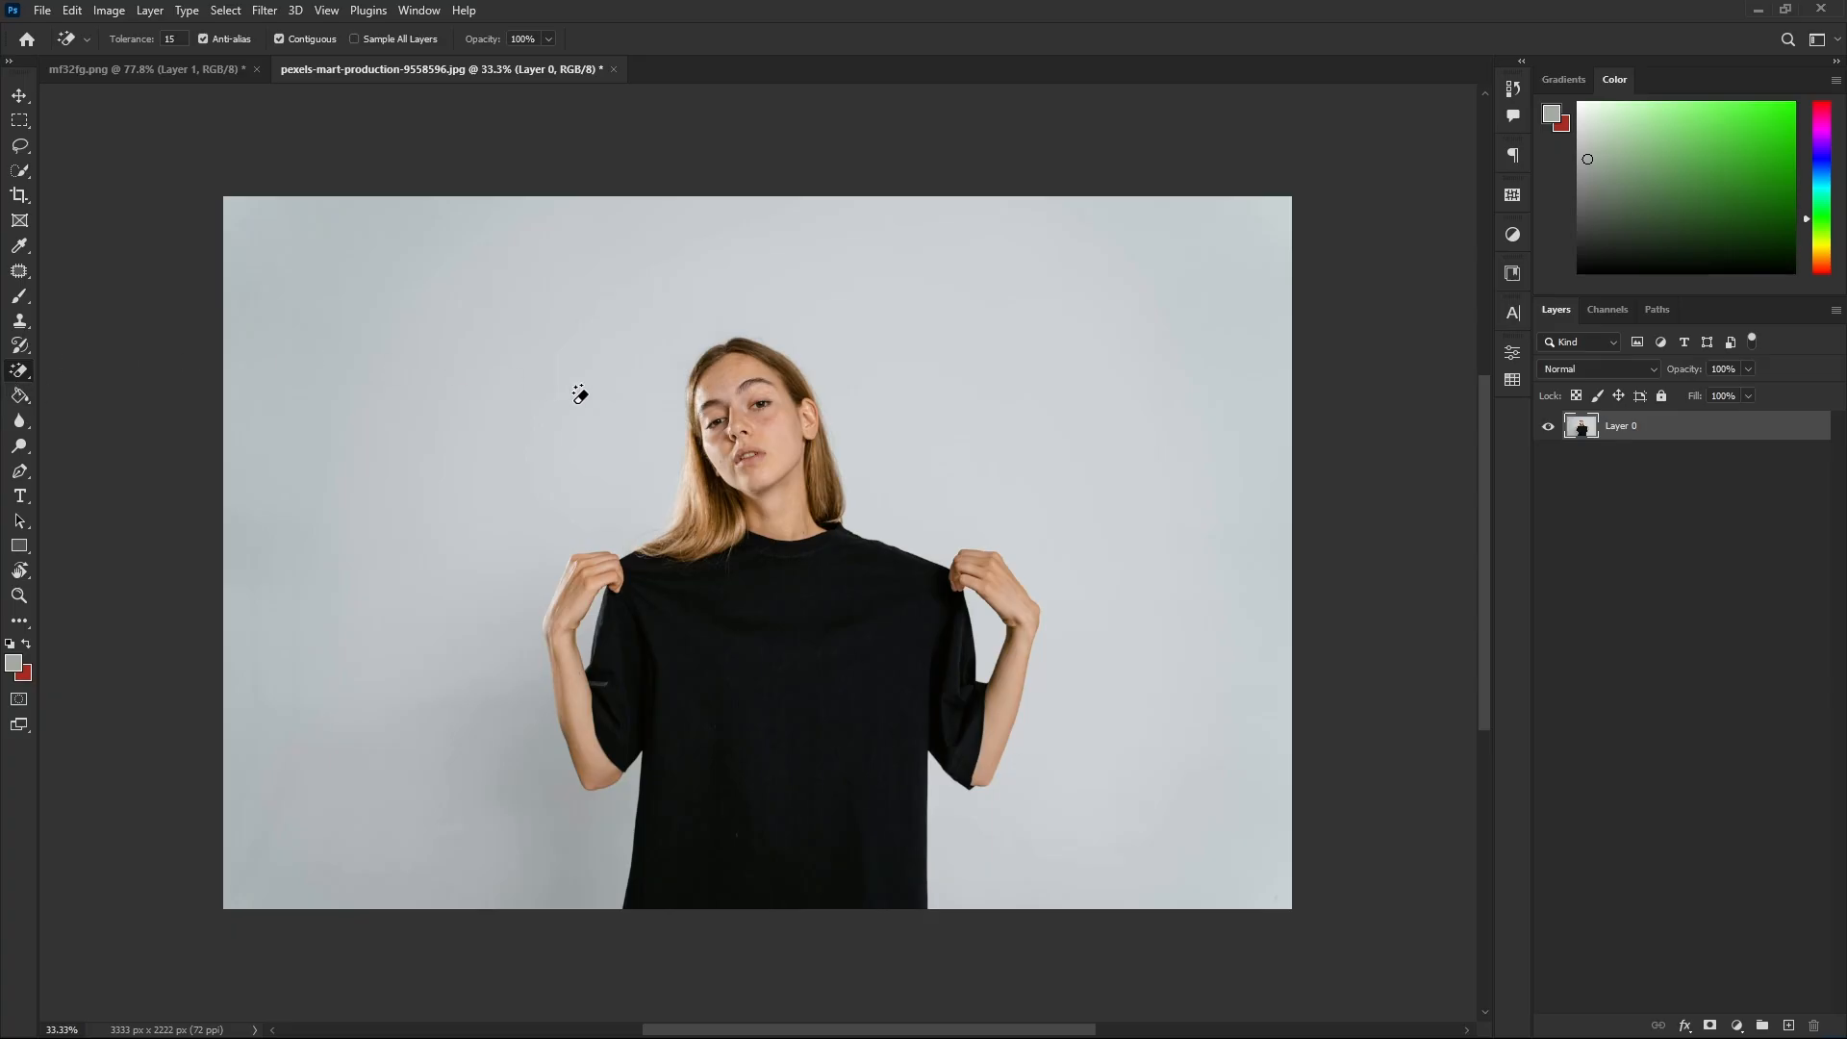
scroll(579, 391, up, 1)
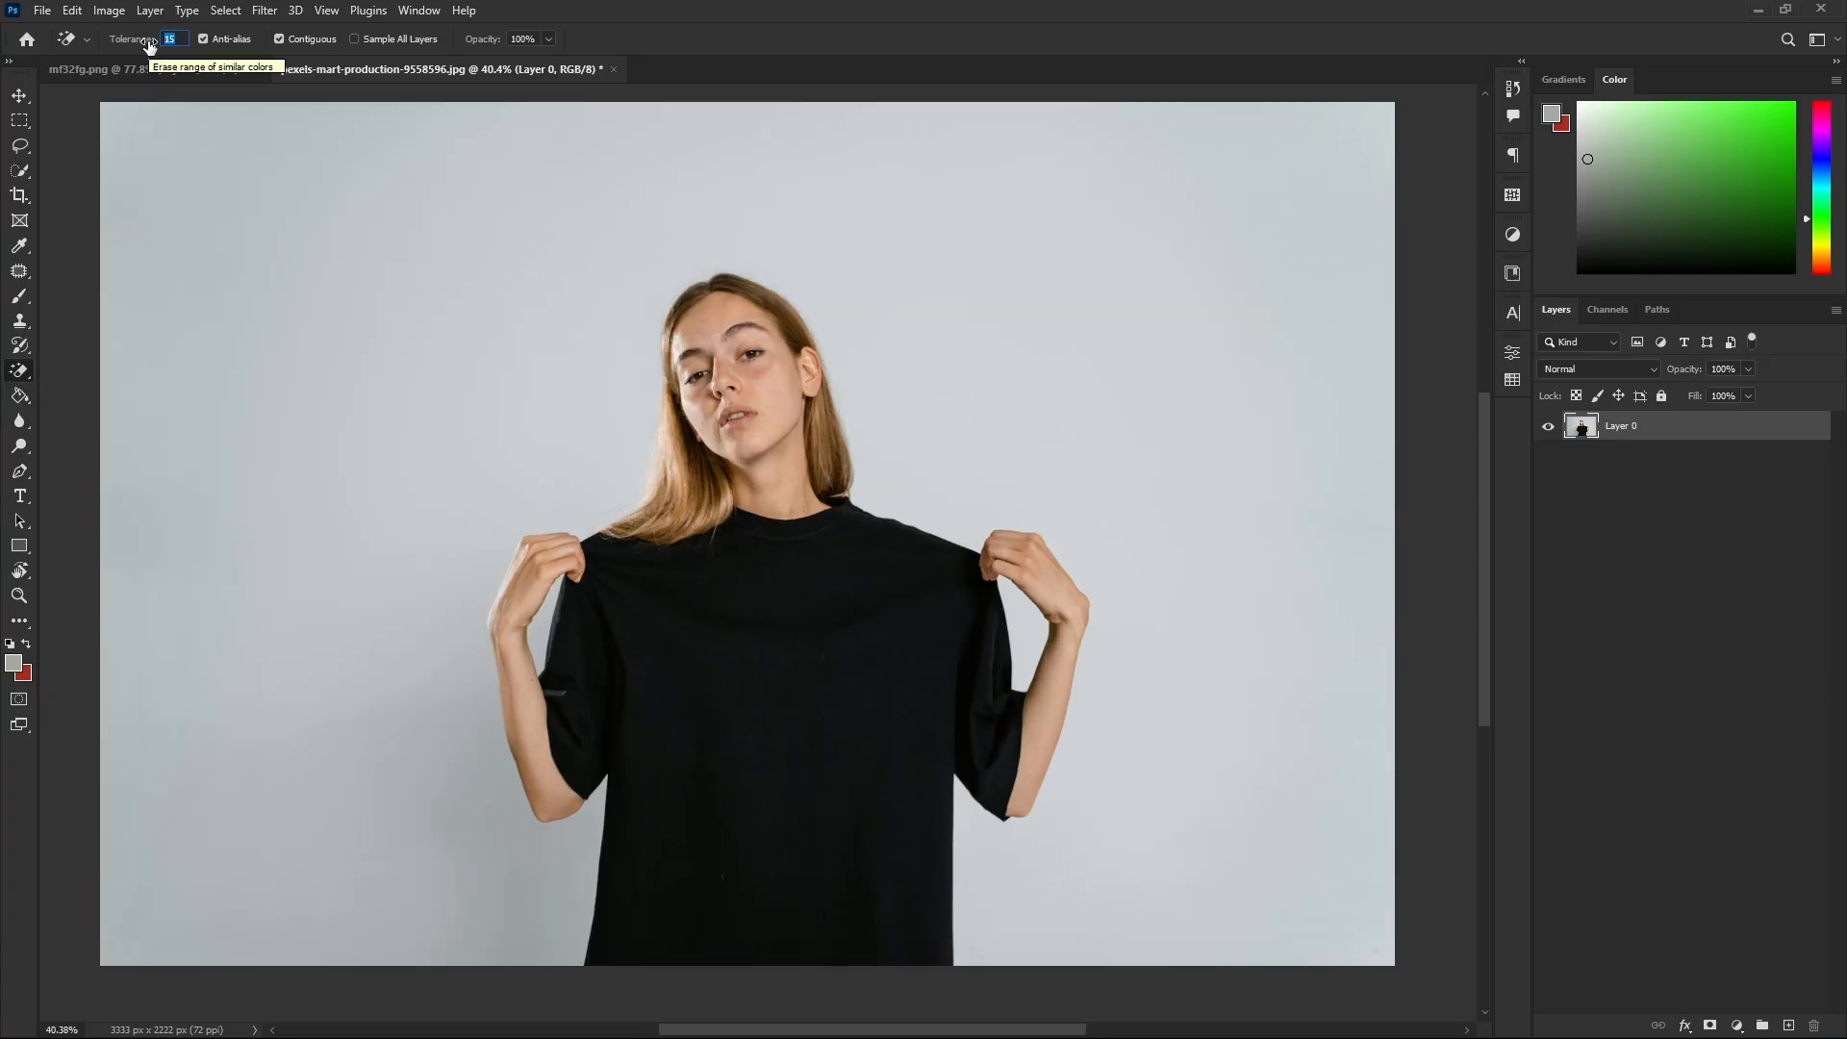
text(40)
click(436, 356)
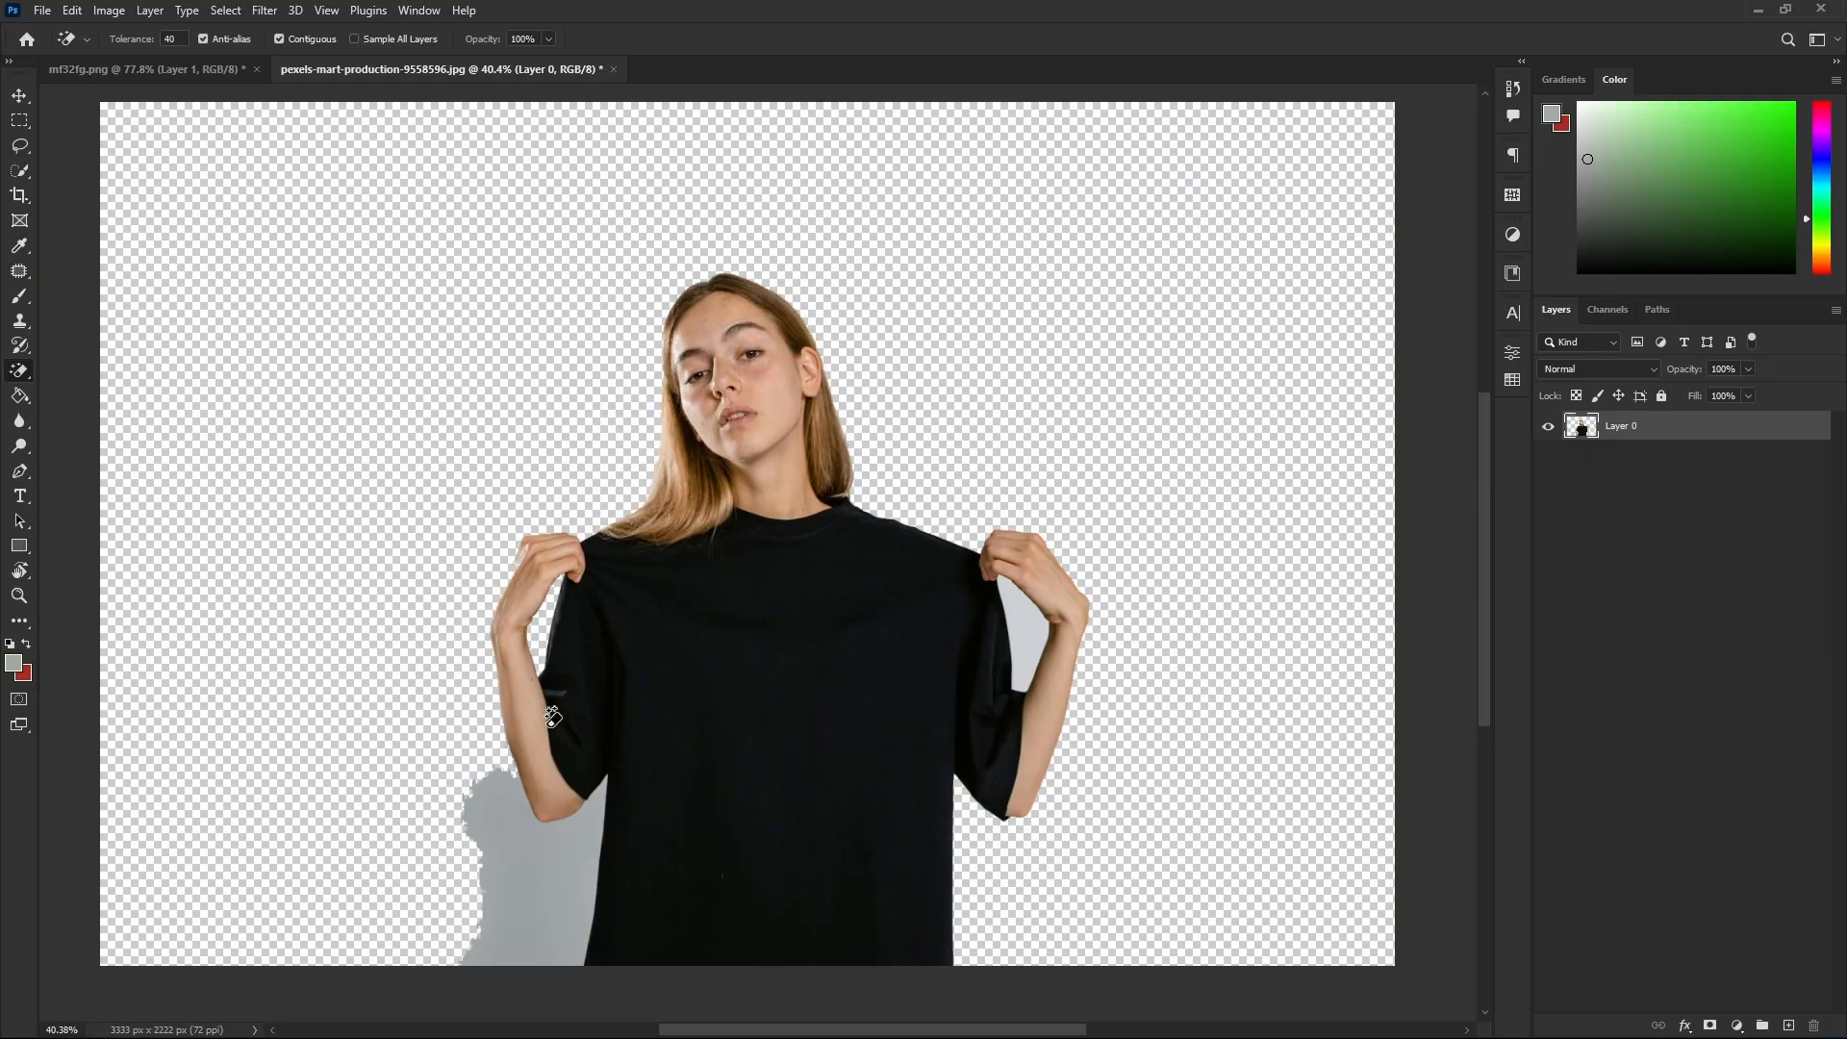
click(564, 877)
click(1033, 646)
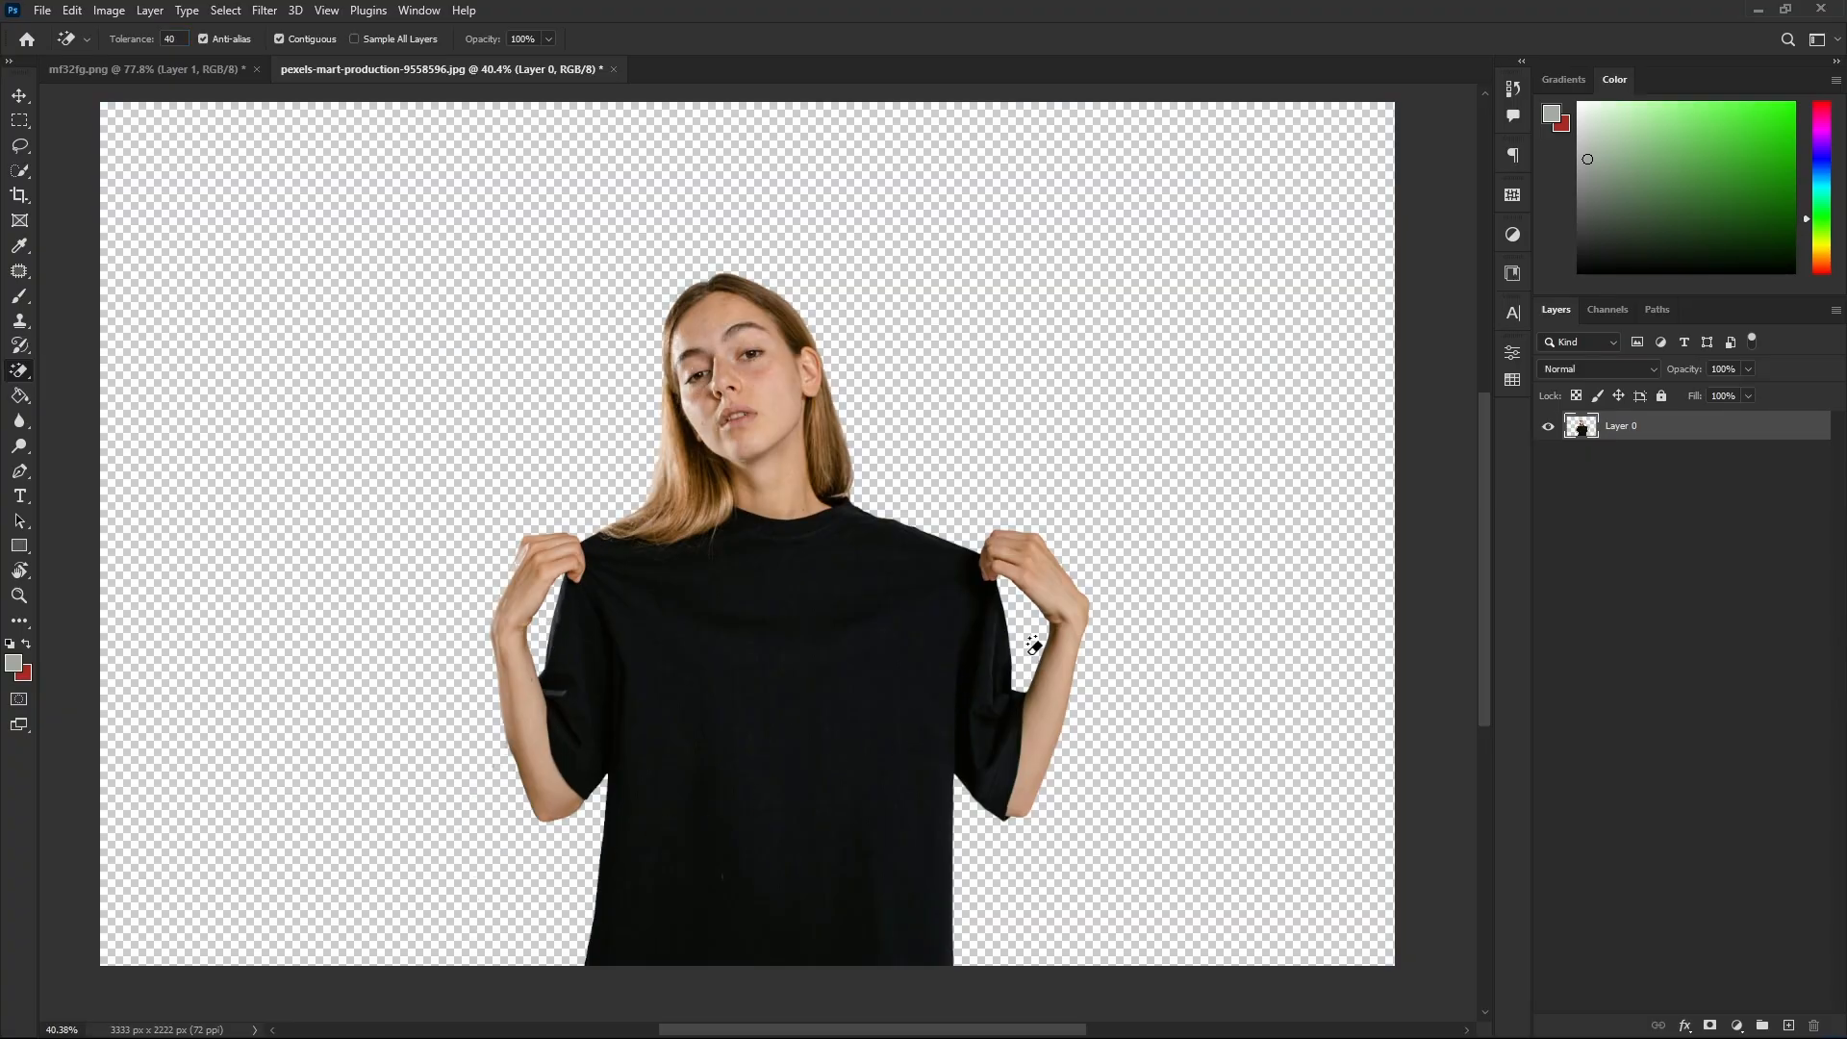
alt+click(1095, 650)
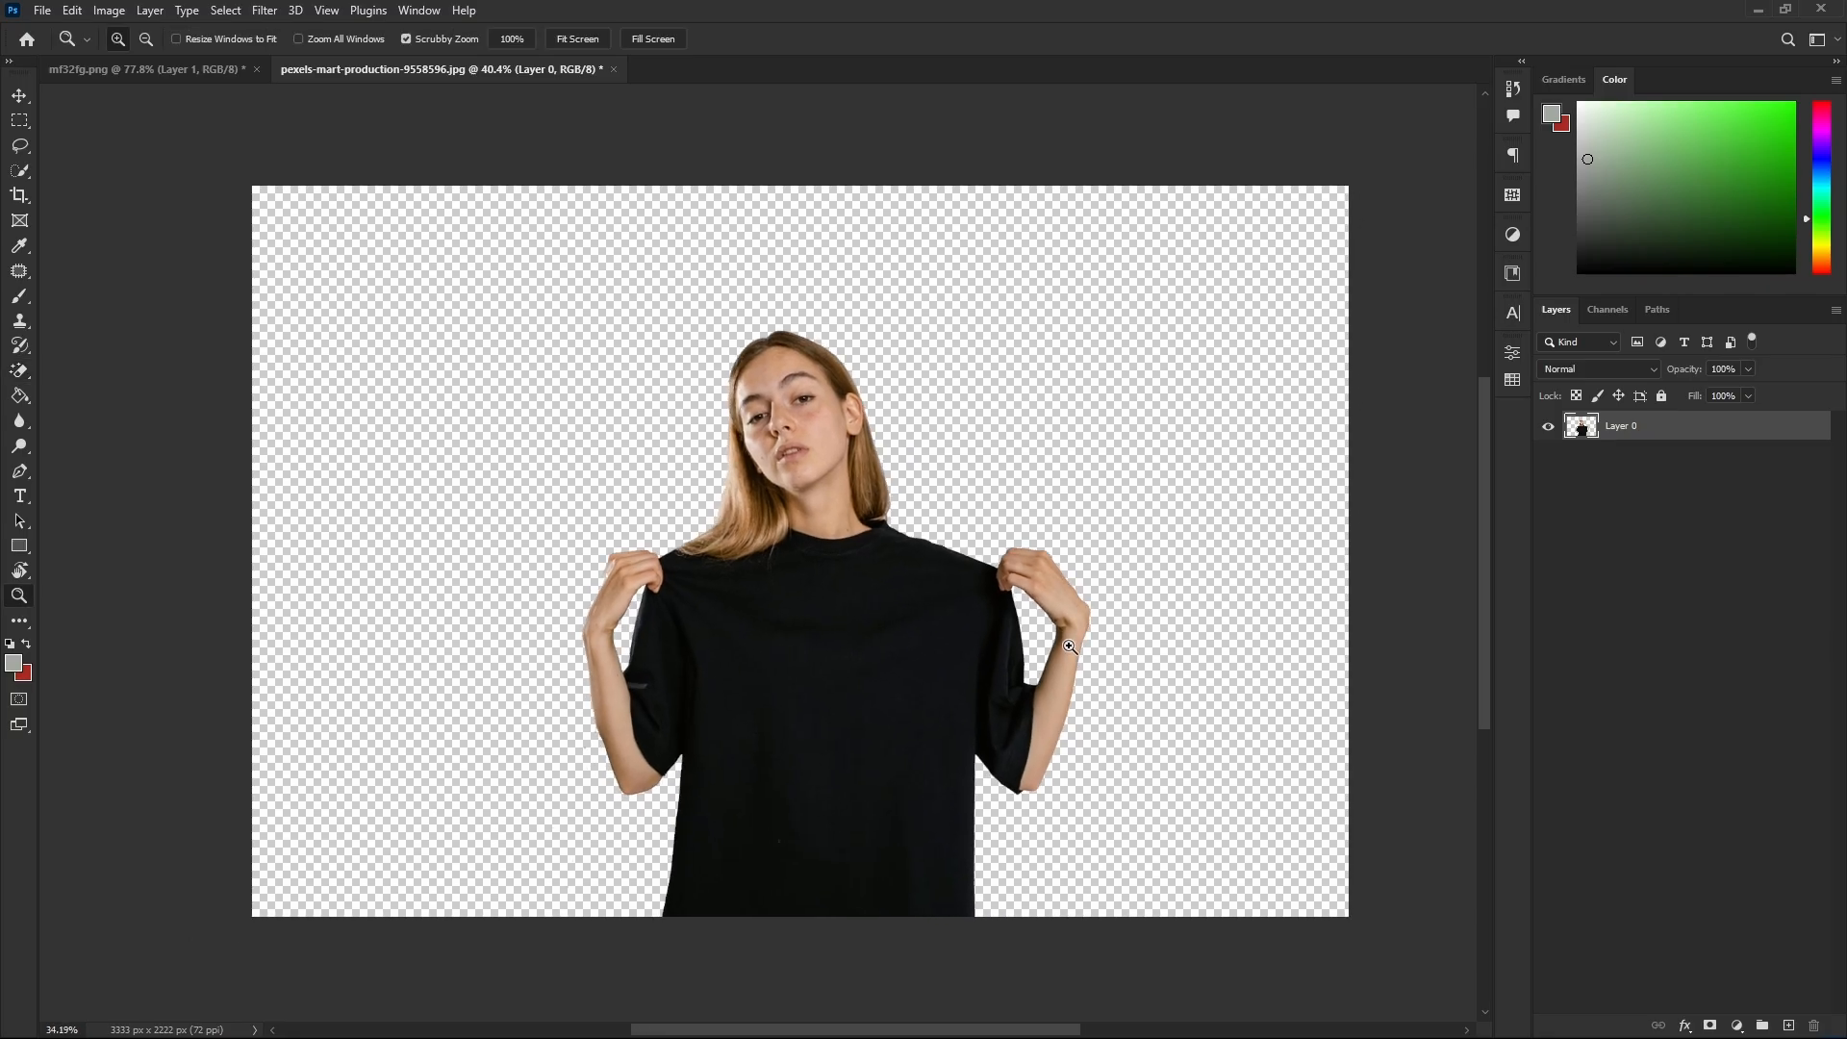
right_click(20, 371)
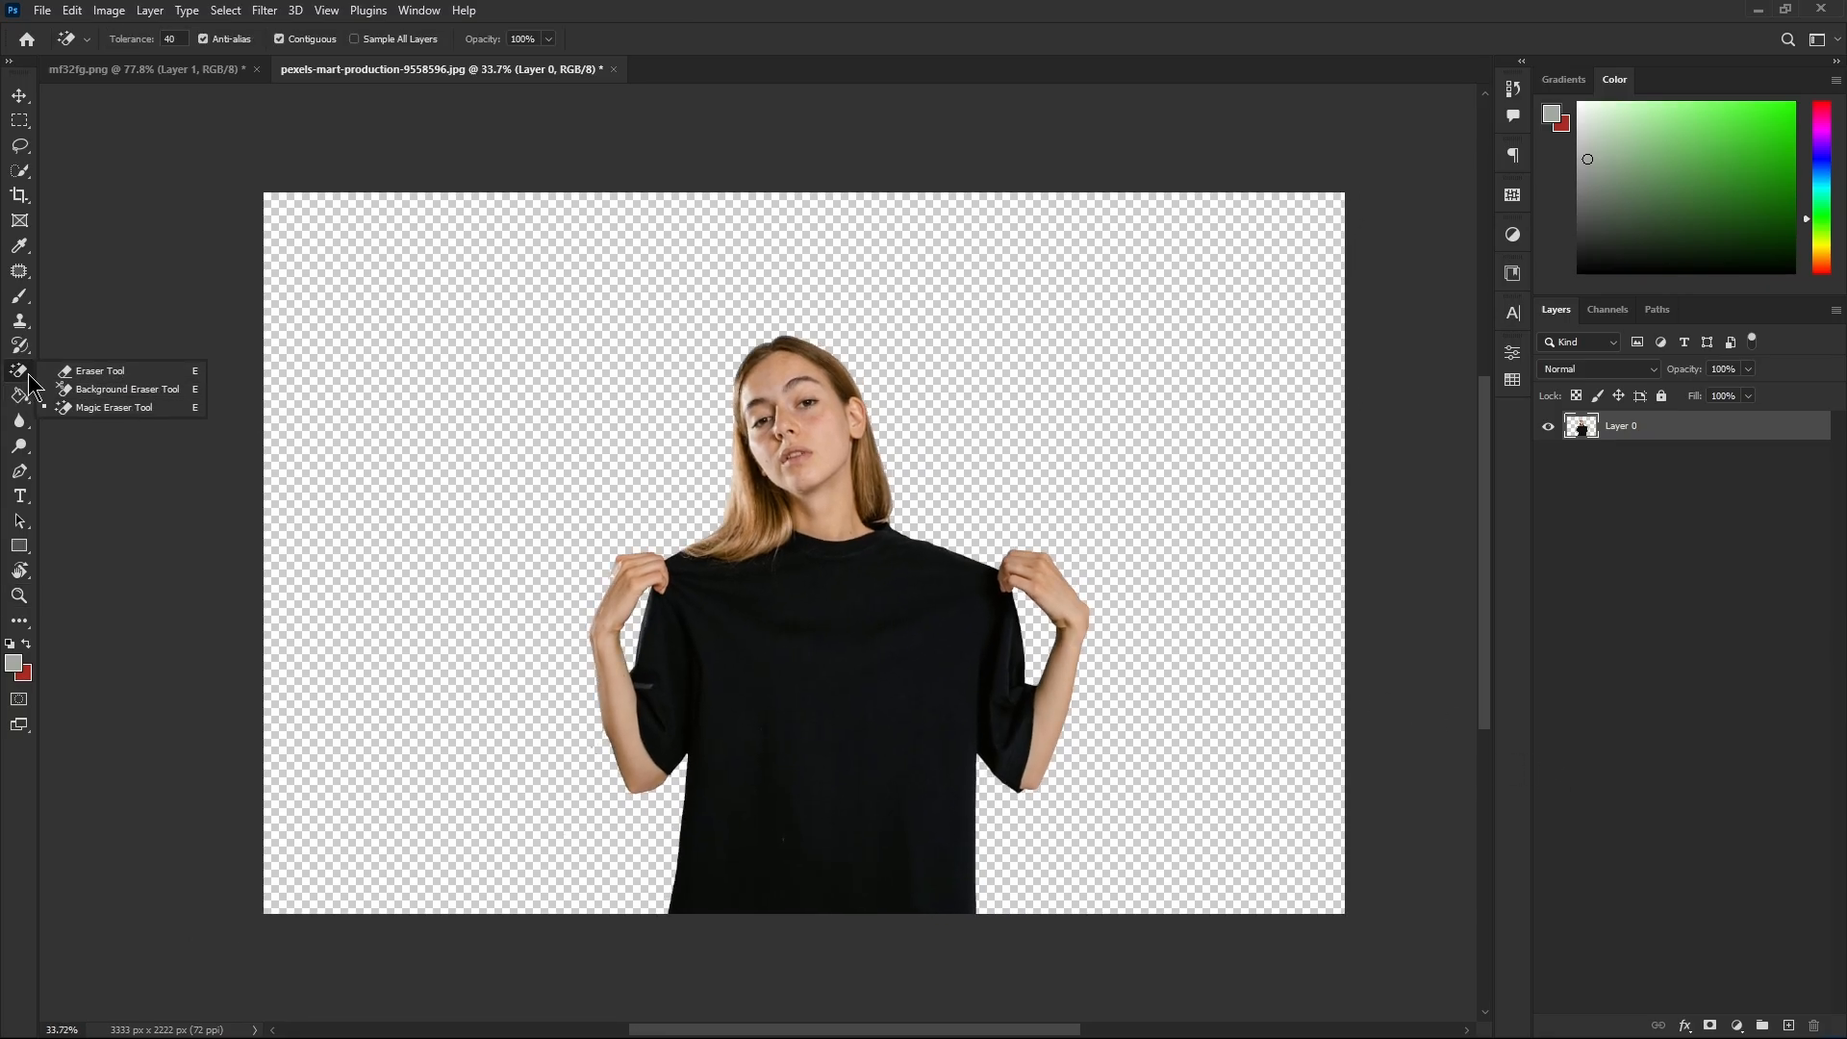
click(21, 378)
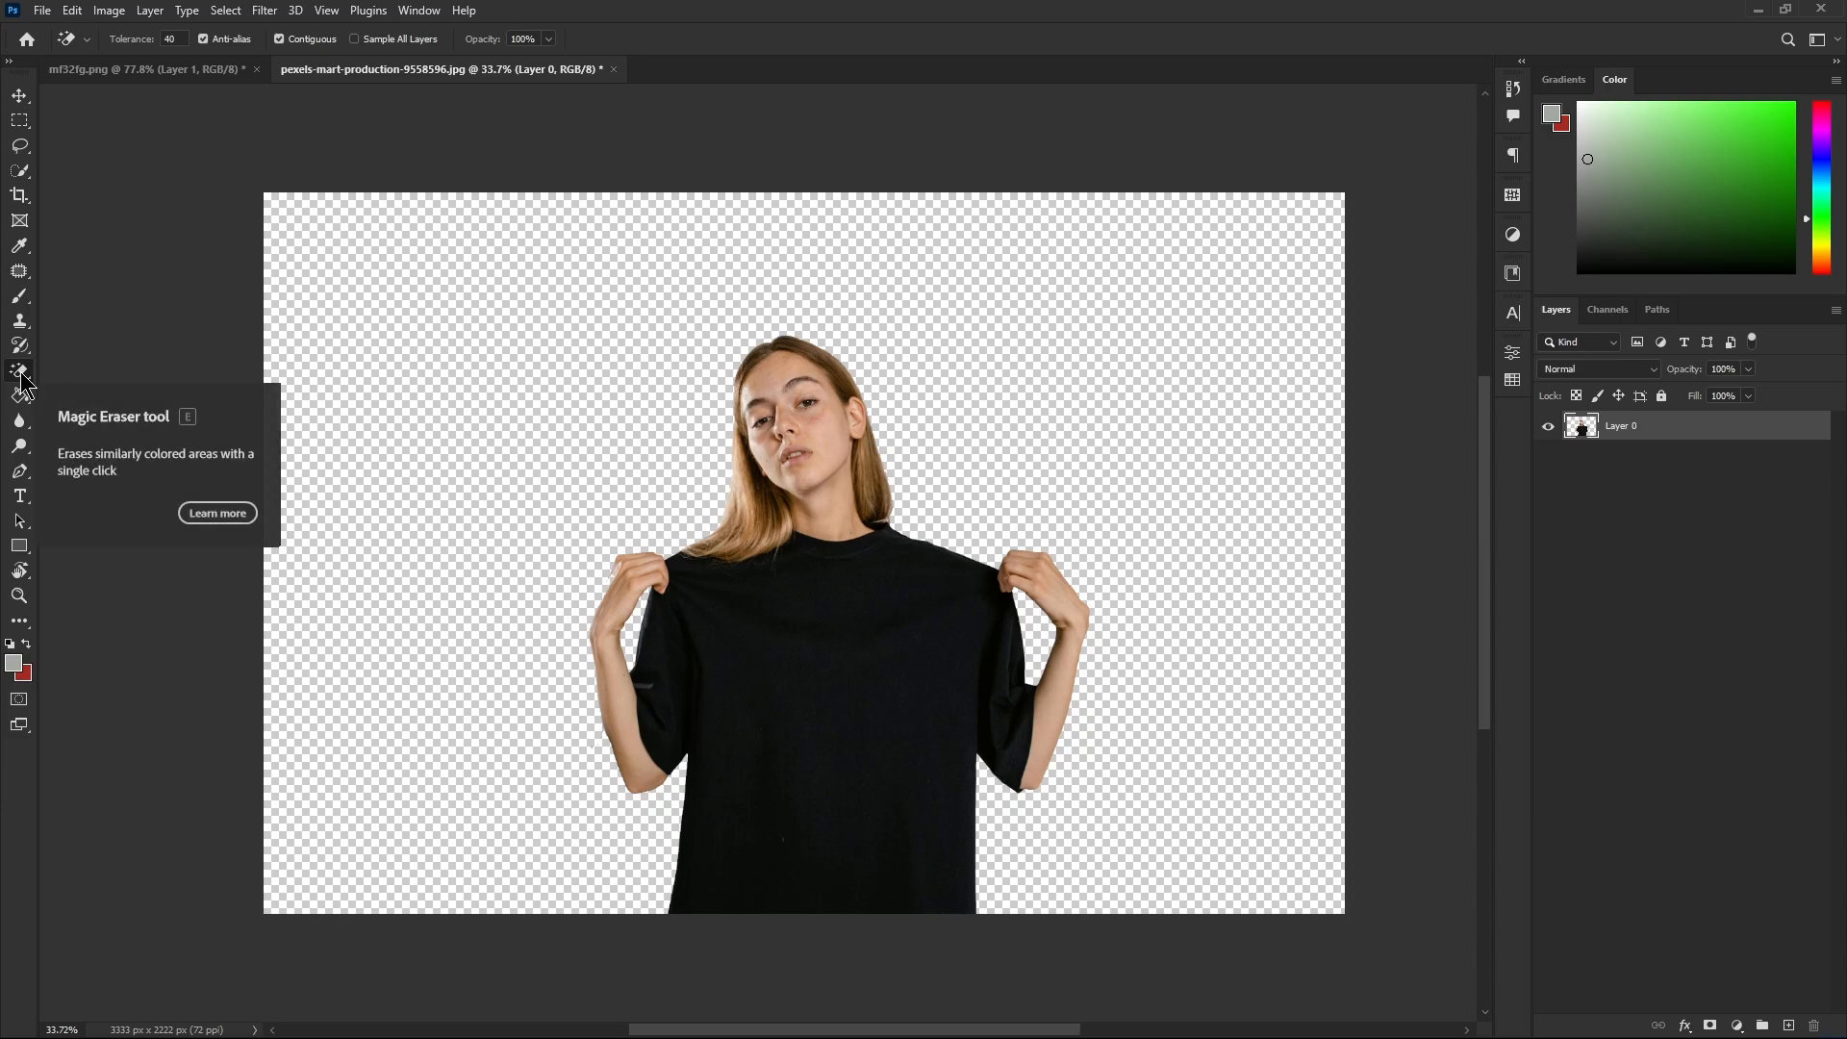